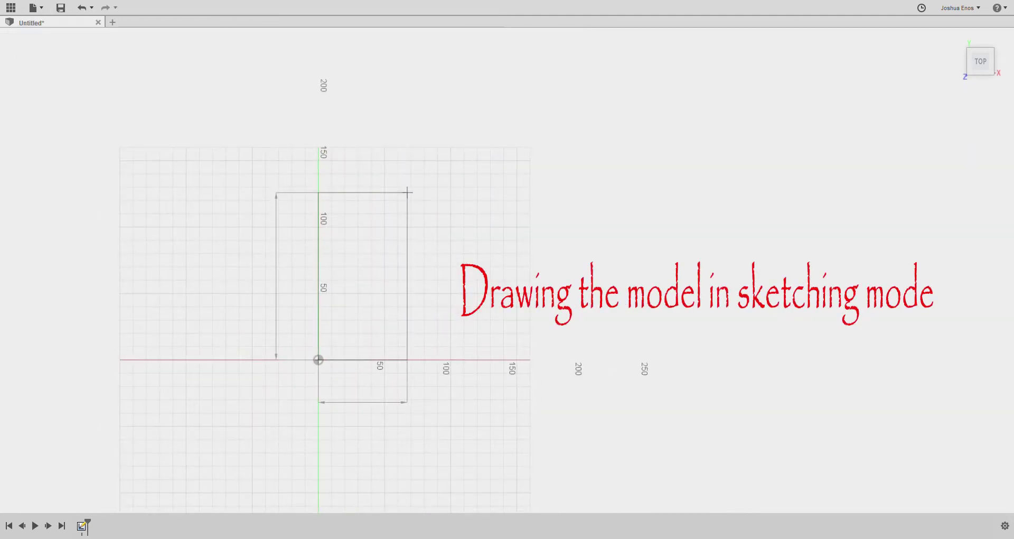
- Sketch a rectangle from the origin on the top plane, about 66 mm wide and 111 mm tall
scroll(409, 192, up, 5)
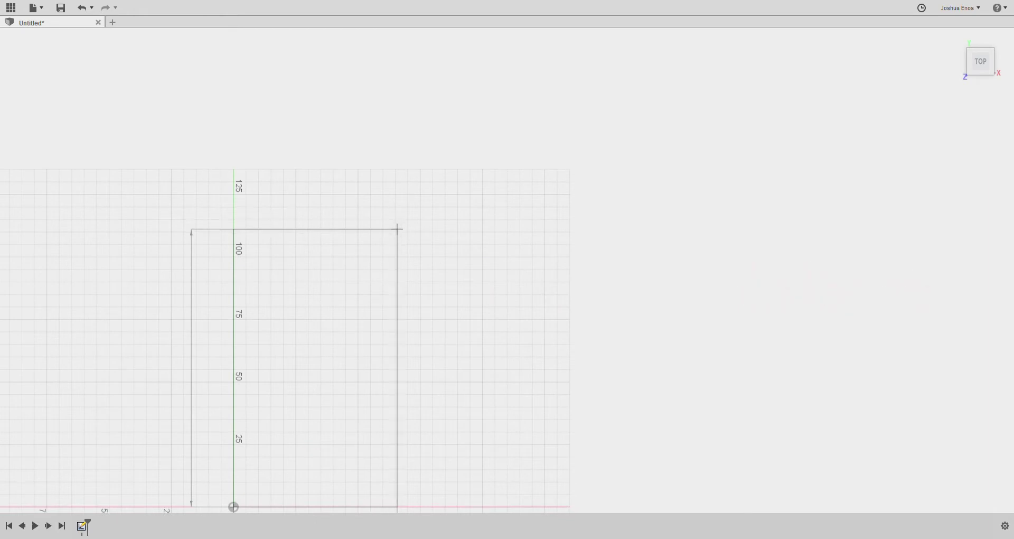
click(397, 228)
scroll(546, 263, down, 4)
scroll(429, 362, up, 5)
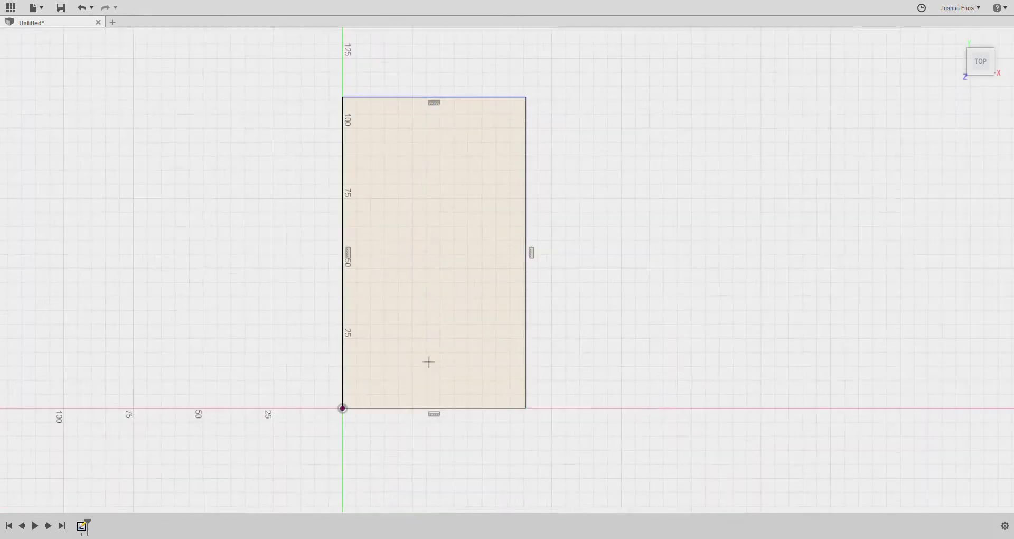
key(Escape)
click(969, 73)
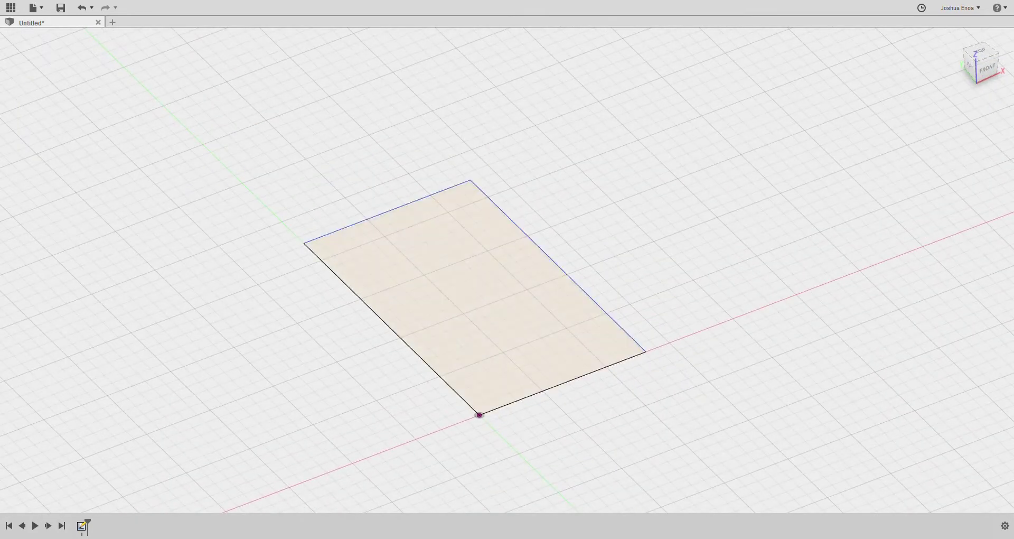
key(e)
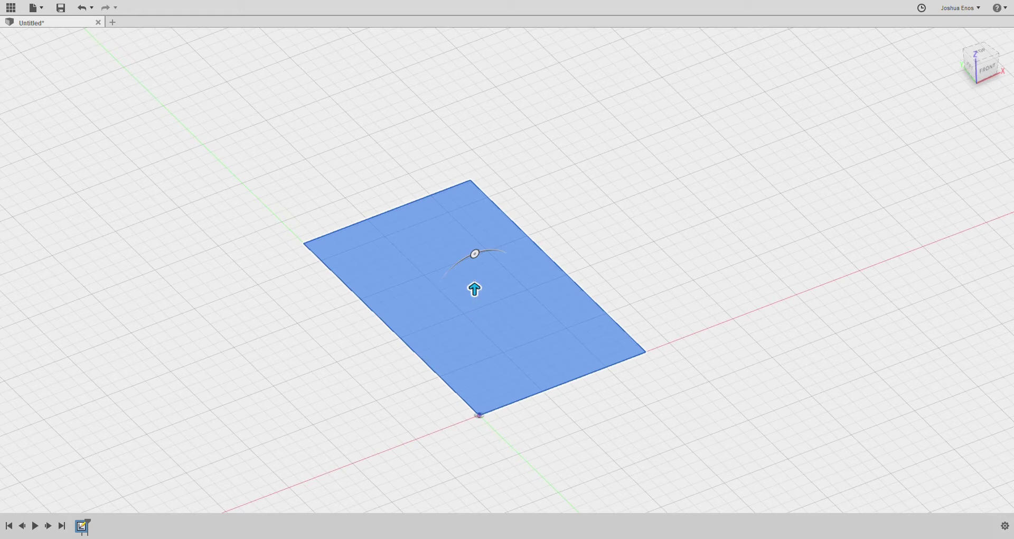
key(Escape)
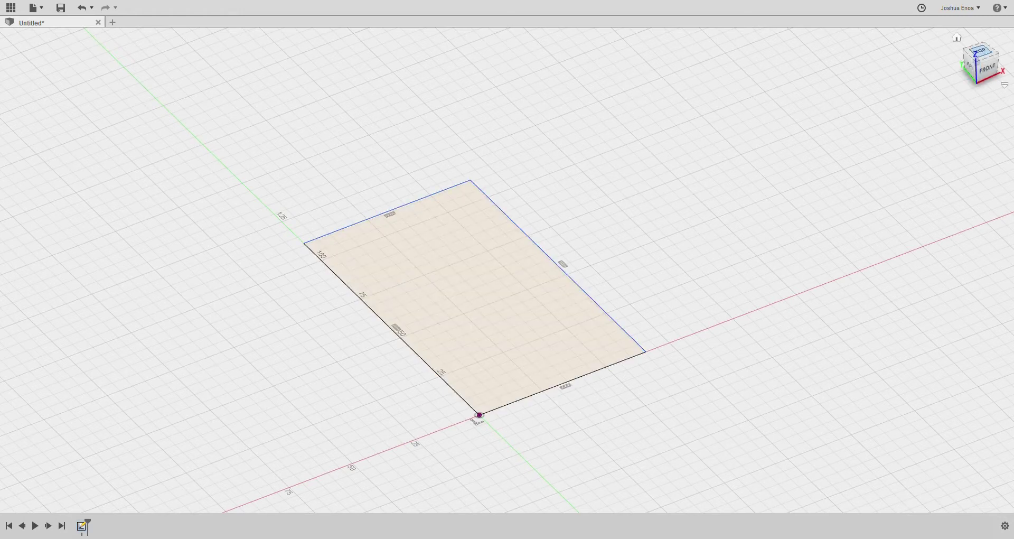
click(981, 54)
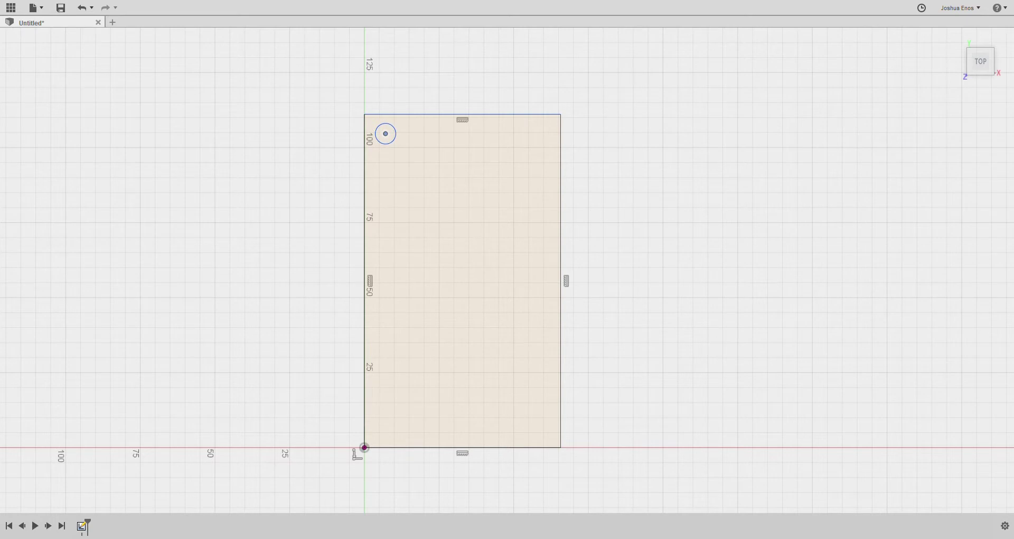
- Draw a vertical and a horizontal centre line joining the midpoints of the rectangle's opposite sides
click(463, 114)
click(463, 447)
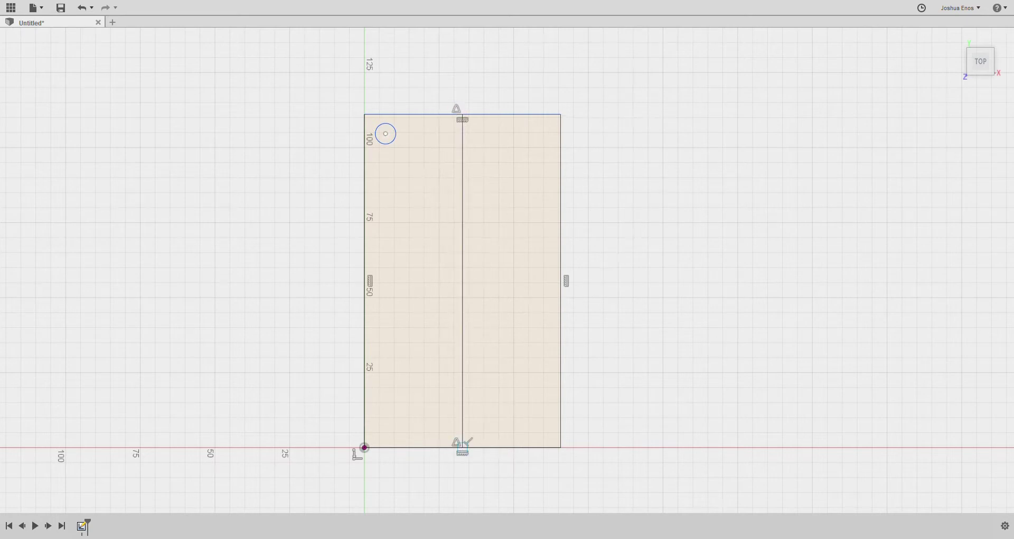
key(Escape)
click(364, 280)
click(560, 280)
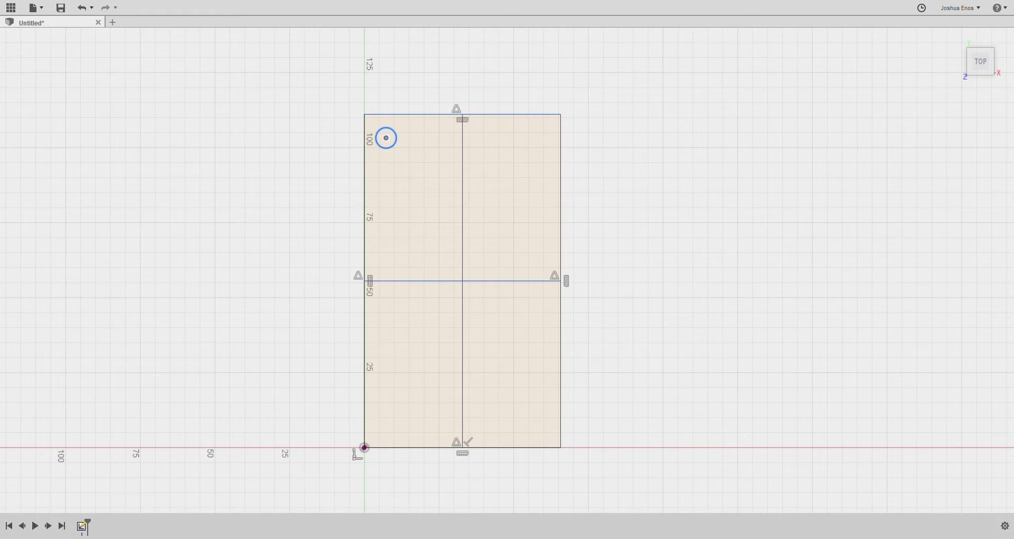
- Mirror the corner circle across the vertical and horizontal centre lines to place one in each corner
click(462, 218)
key(Return)
click(501, 280)
key(Return)
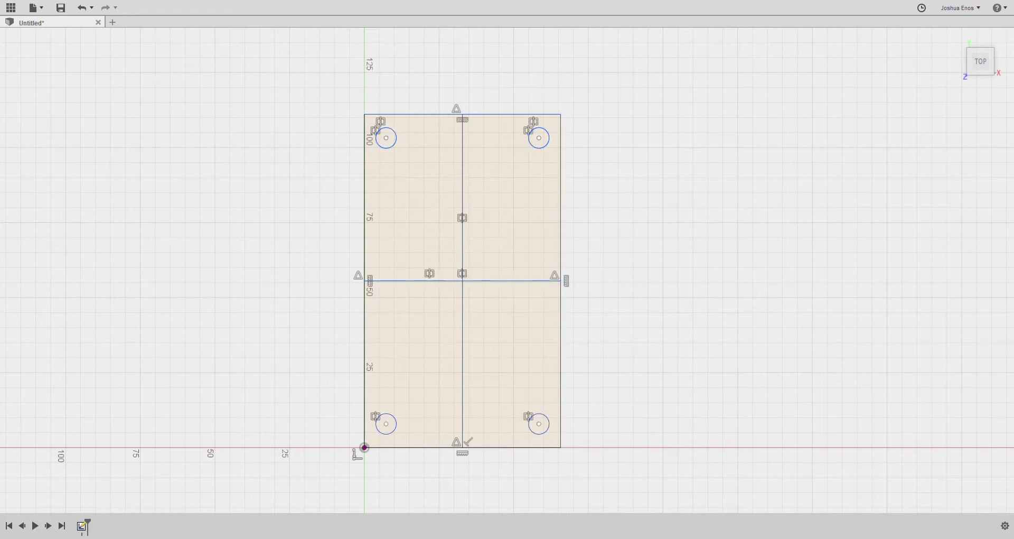
- Extrude all four rectangle quadrants upward 30 mm, leaving the four corner circles as holes
key(e)
click(414, 222)
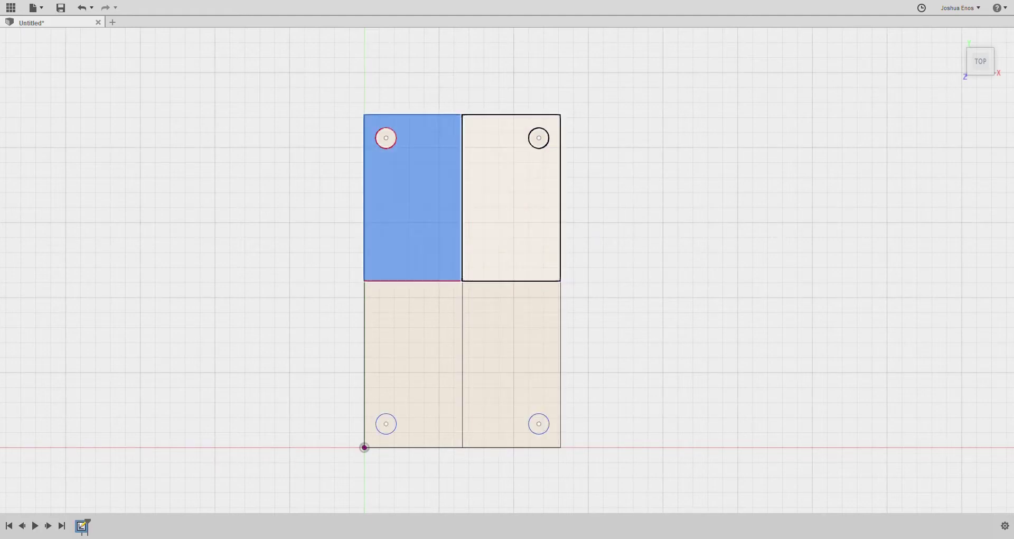
click(504, 222)
click(515, 359)
click(420, 380)
shift+middle_drag(422, 378, 475, 238)
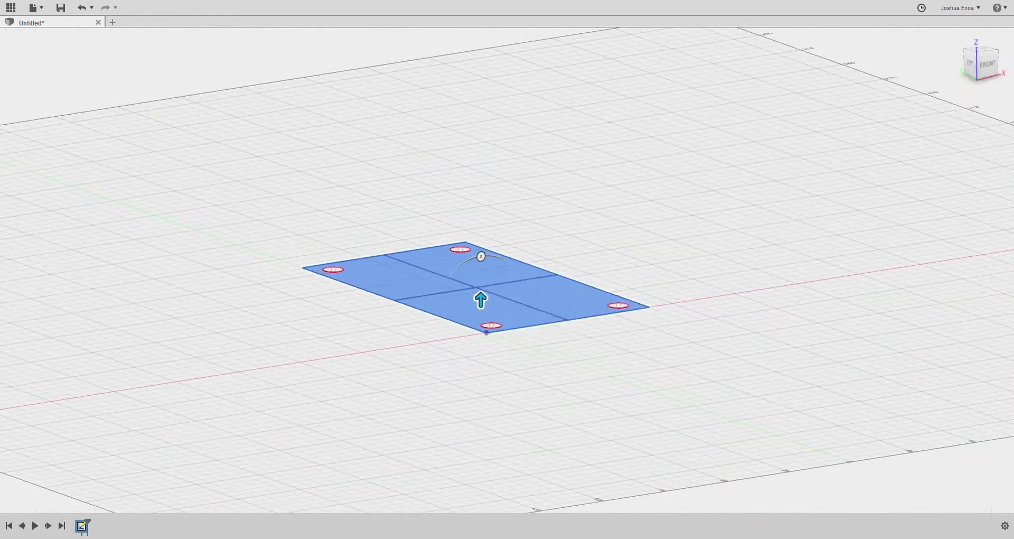
mouse_move(480, 300)
mouse_down()
mouse_move(481, 182)
mouse_move(481, 211)
mouse_up()
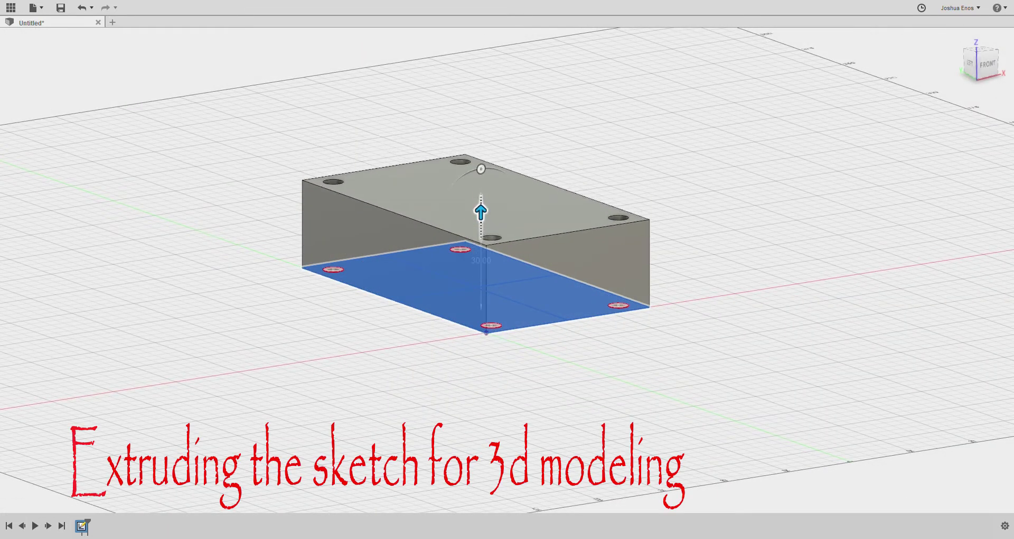
key(Return)
- Shell the block from its top face with a 4 mm wall thickness, keeping walls around the holes
shift+middle_drag(507, 267, 483, 336)
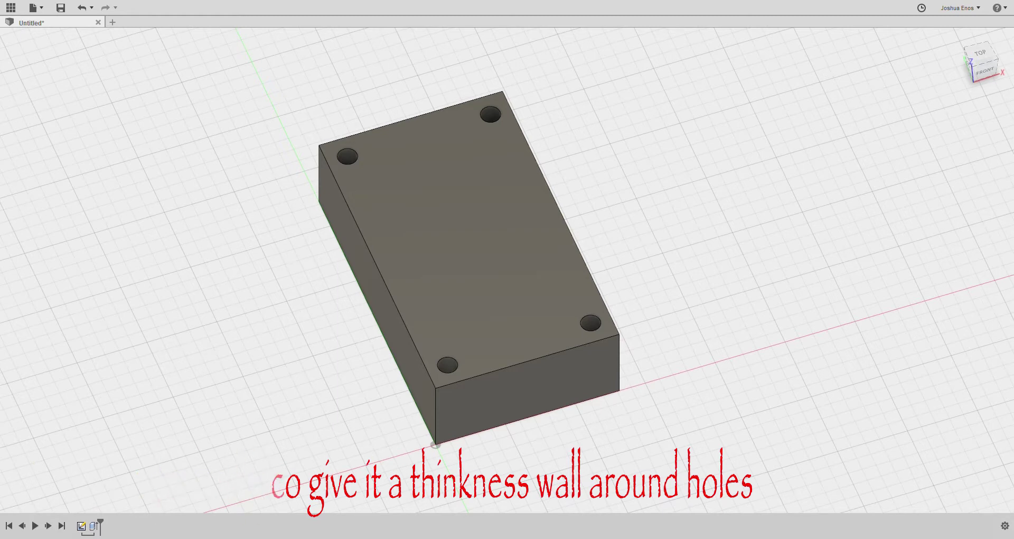
click(573, 311)
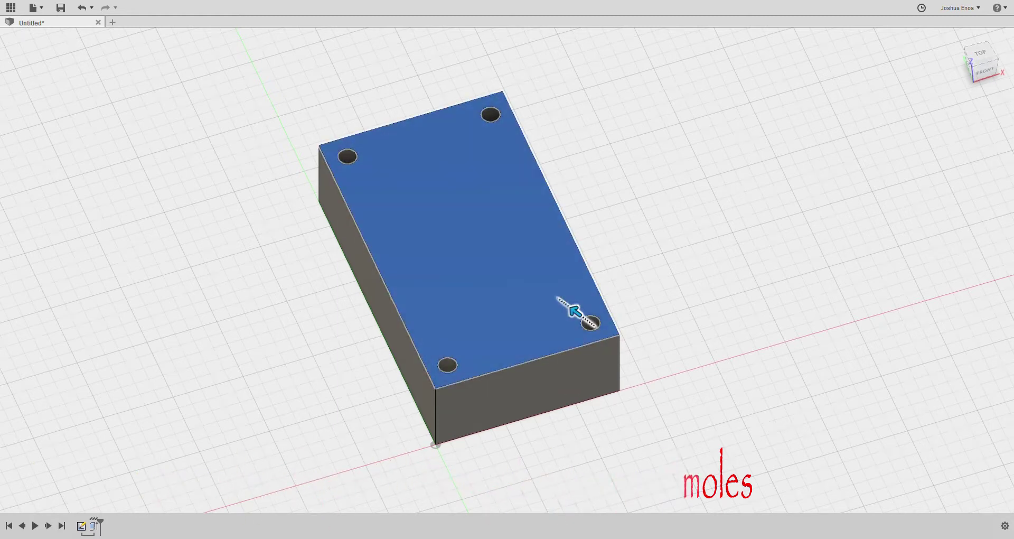
scroll(564, 301, up, 8)
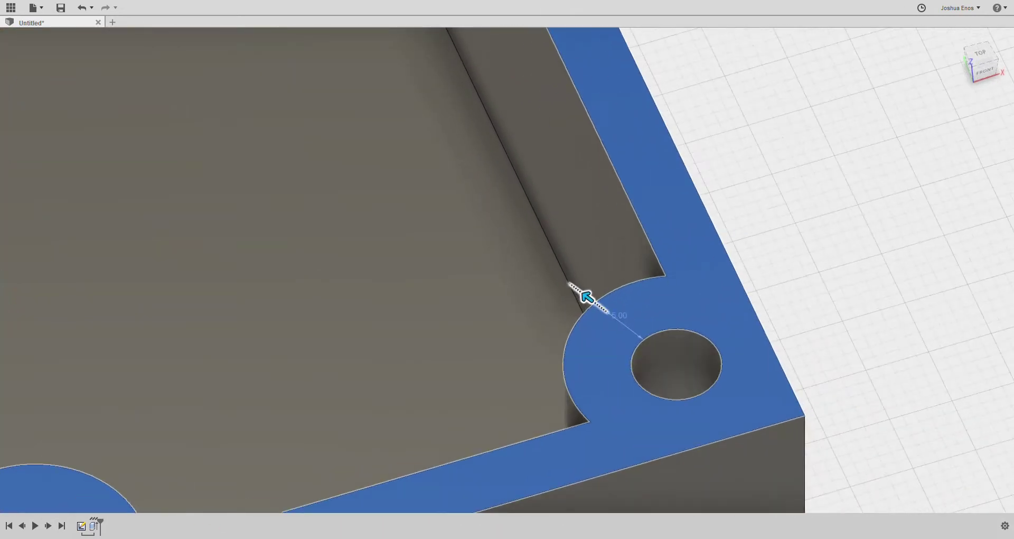
drag(615, 318, 596, 305)
scroll(654, 327, down, 5)
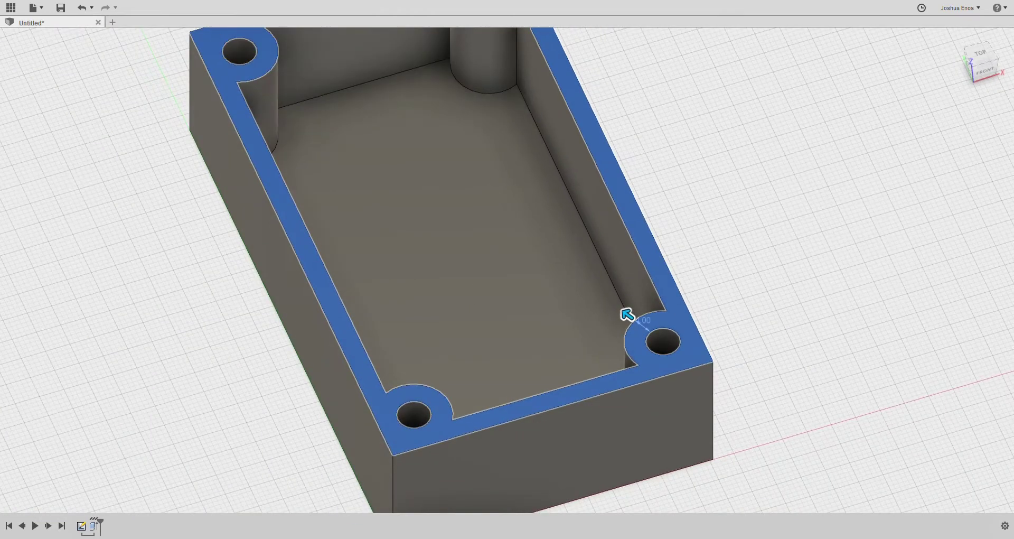
key(Return)
scroll(528, 266, down, 4)
scroll(407, 154, up, 2)
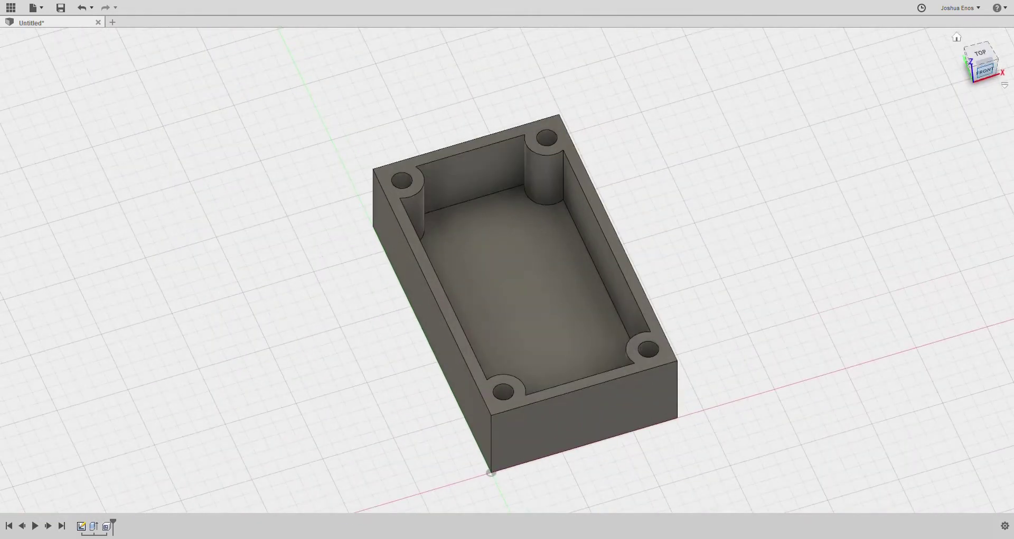
- Cut the inner floor face down through the bottom of the box to leave an open frame
mouse_move(986, 70)
mouse_down()
mouse_move(972, 33)
mouse_move(985, 68)
mouse_up()
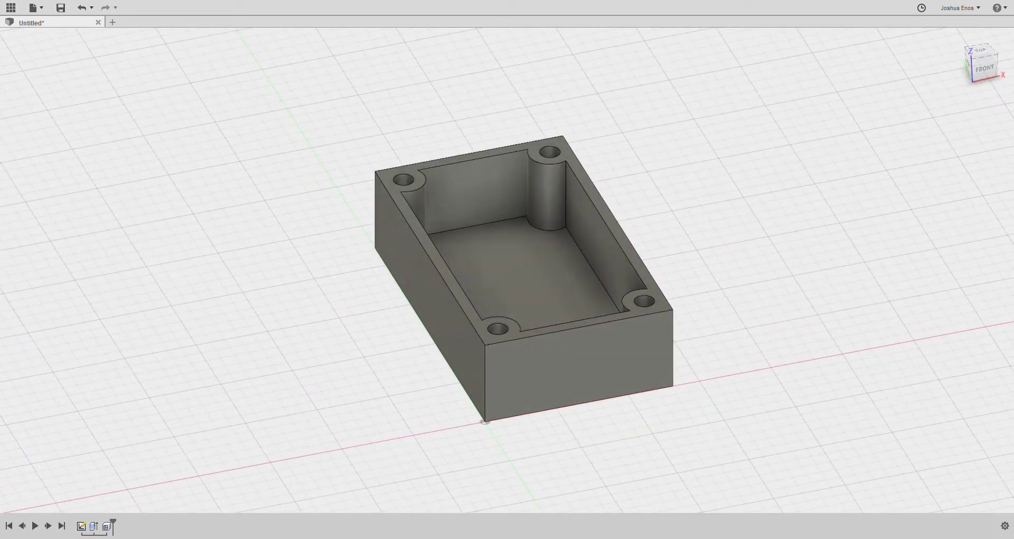
key(q)
click(496, 264)
drag(496, 261, 497, 345)
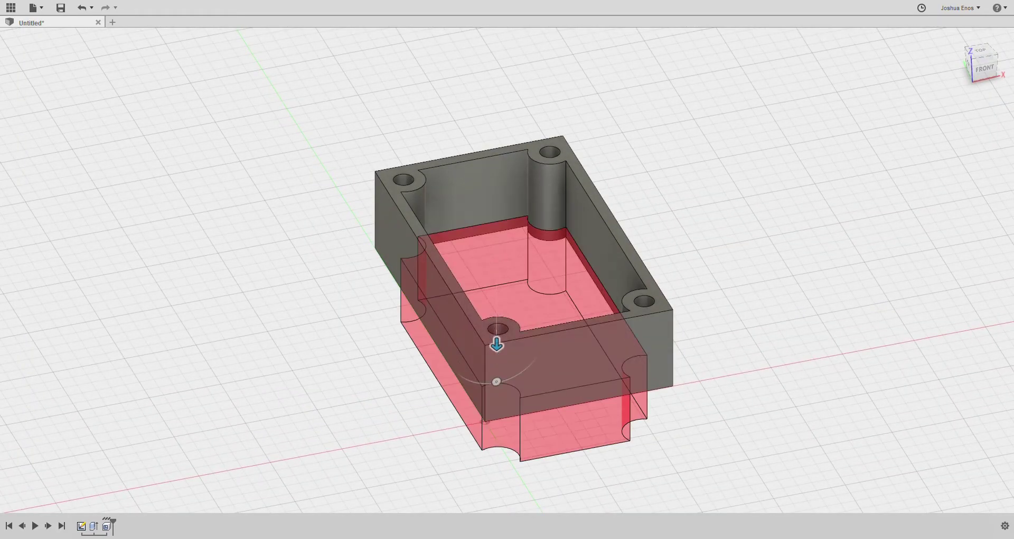
key(Return)
- Fillet the four outer vertical corner edges of the frame
drag(981, 68, 948, 64)
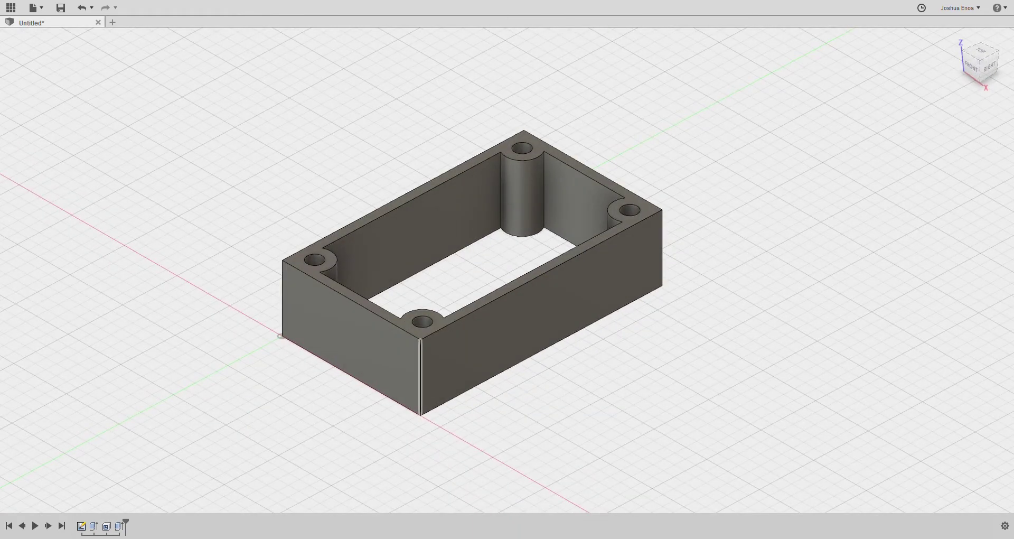
click(282, 314)
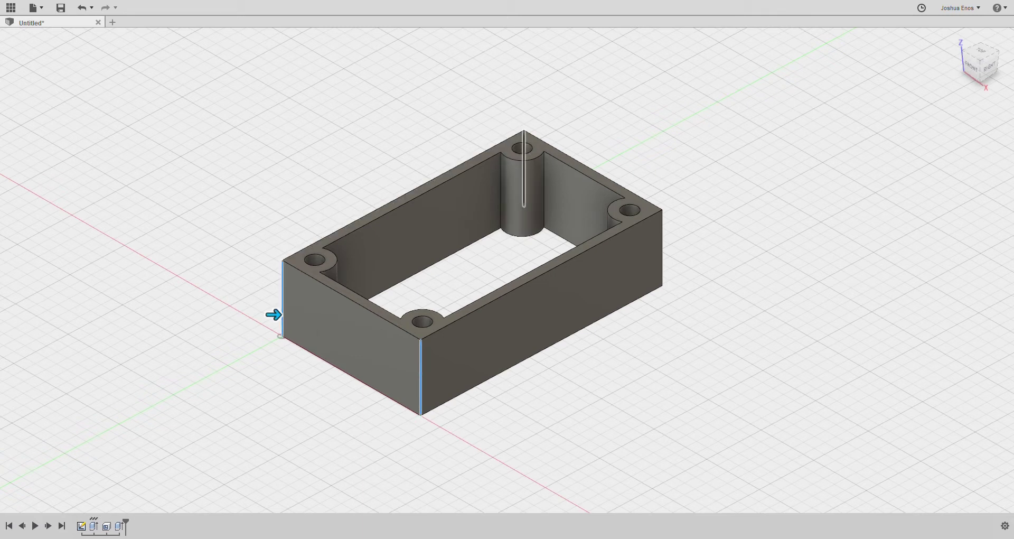
click(524, 140)
click(662, 261)
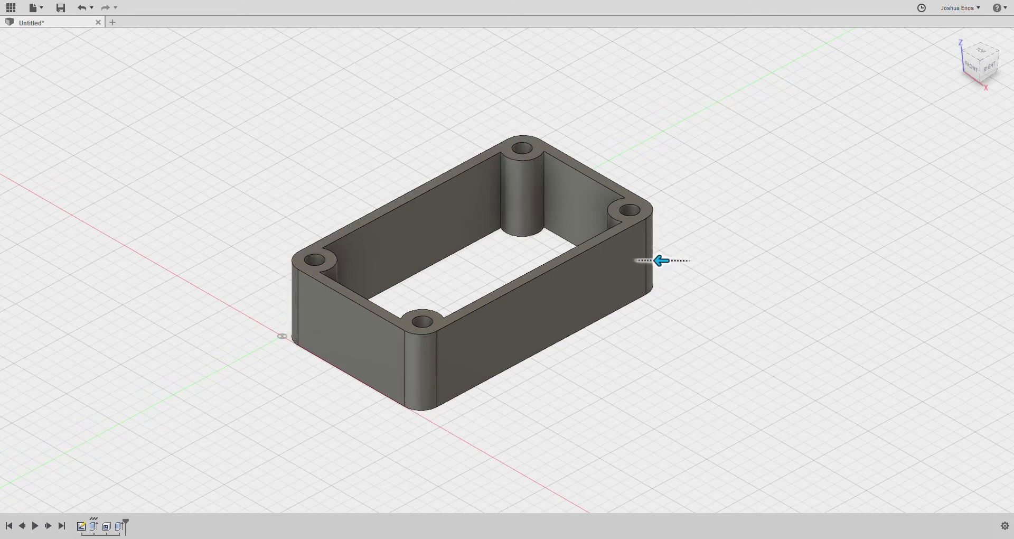
drag(661, 260, 664, 260)
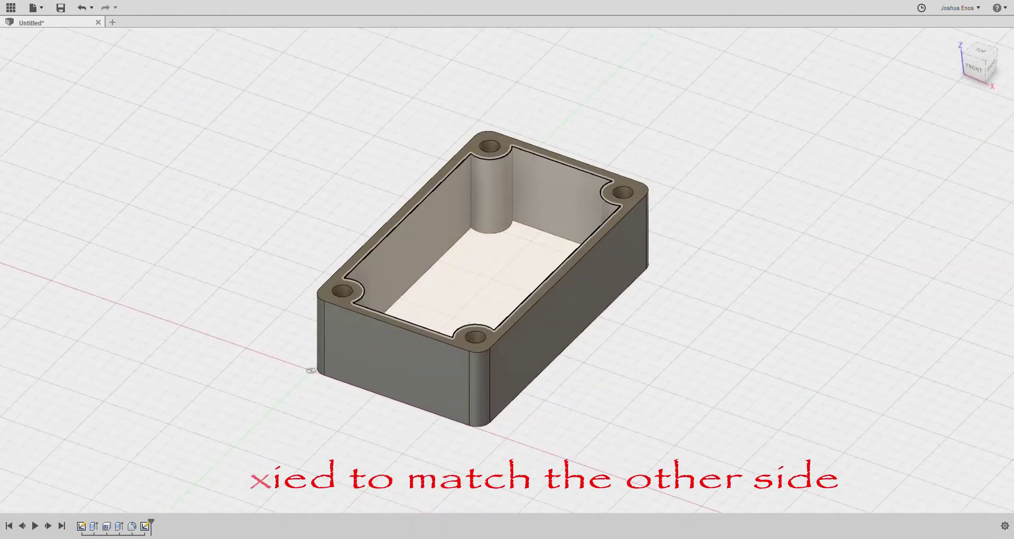
- Extrude the rim and inner opening profiles on the frame's top into a thin lid, leaving the screw holes open
key(e)
drag(407, 207, 407, 198)
scroll(434, 275, up, 4)
drag(378, 118, 378, 126)
scroll(377, 127, down, 3)
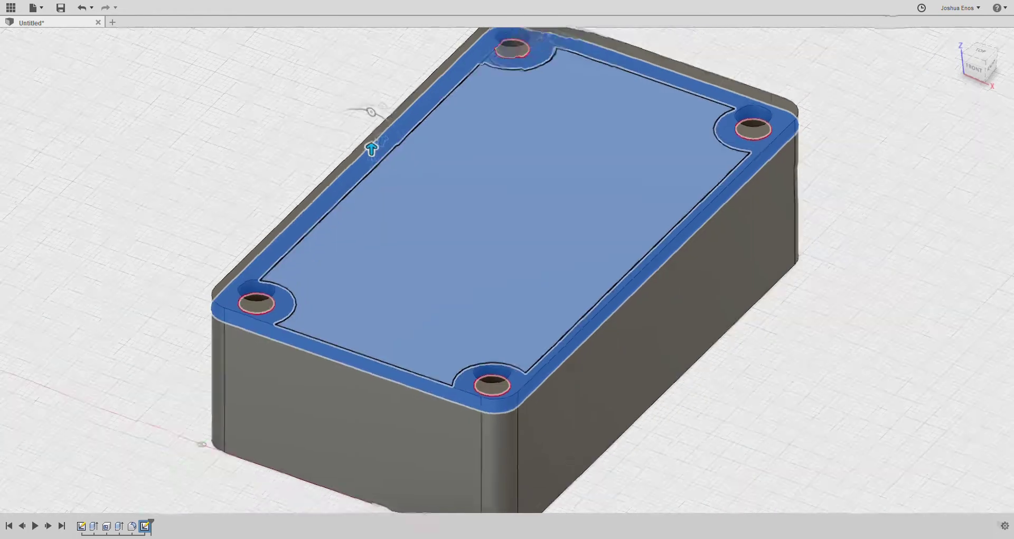
key(Return)
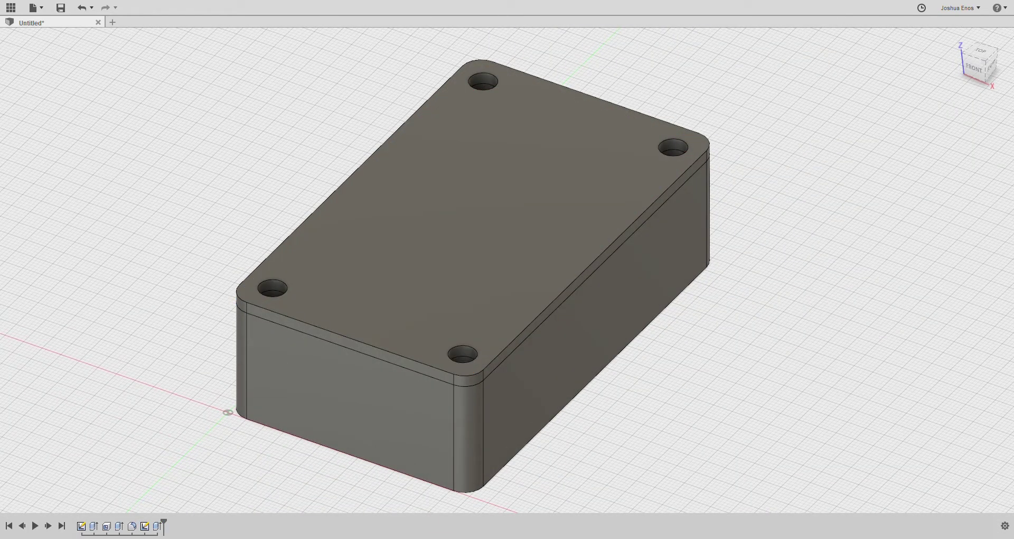
- Copy the lid body and move the copy down 33 mm so it closes the underside of the frame
double_click(473, 218)
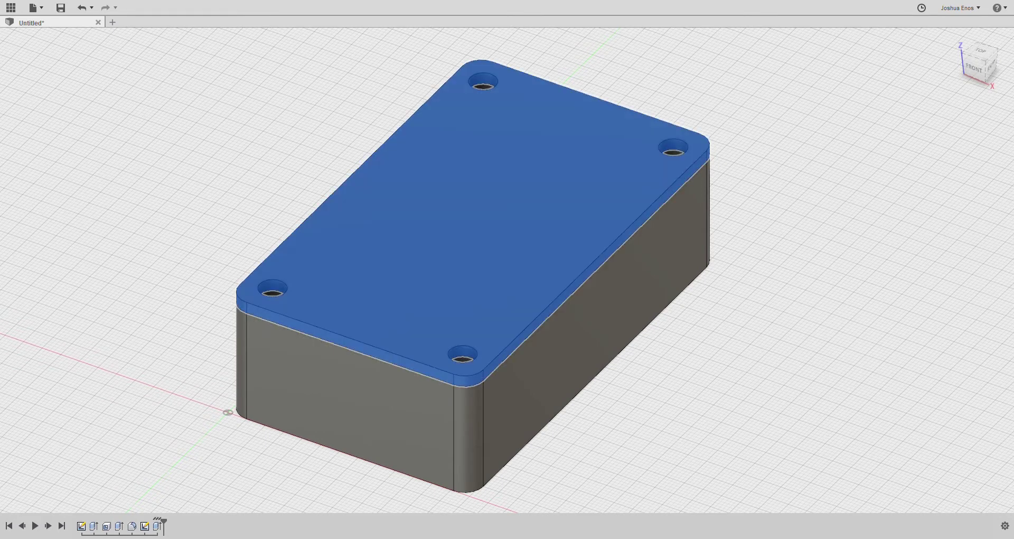
key(m)
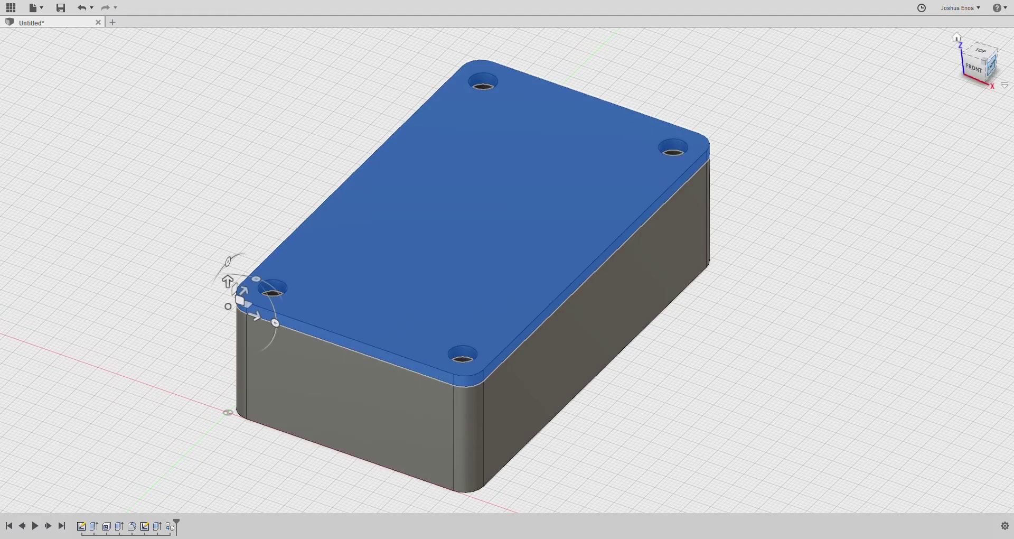
shift+middle_drag(350, 369, 327, 285)
drag(201, 153, 202, 297)
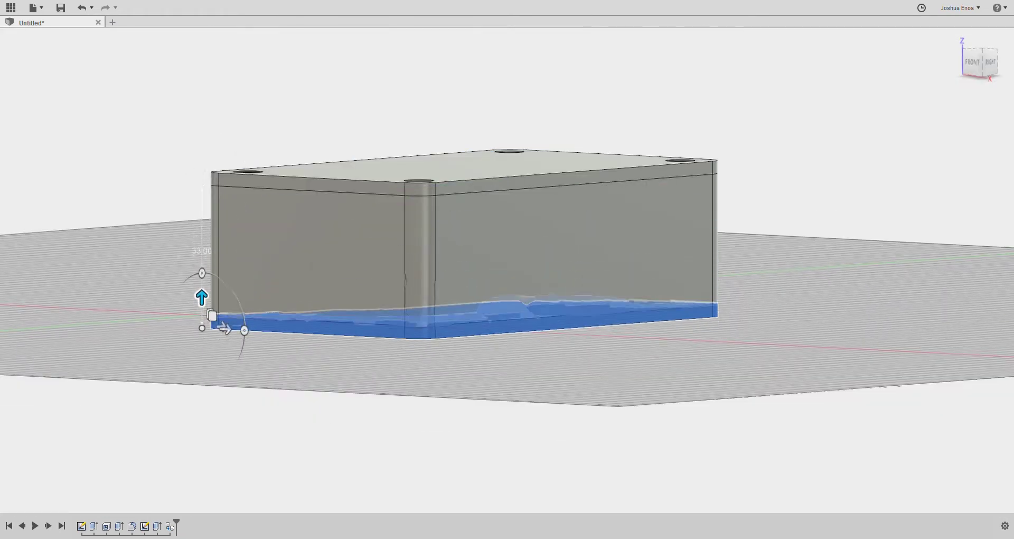
scroll(238, 365, up, 3)
click(972, 61)
scroll(474, 235, up, 3)
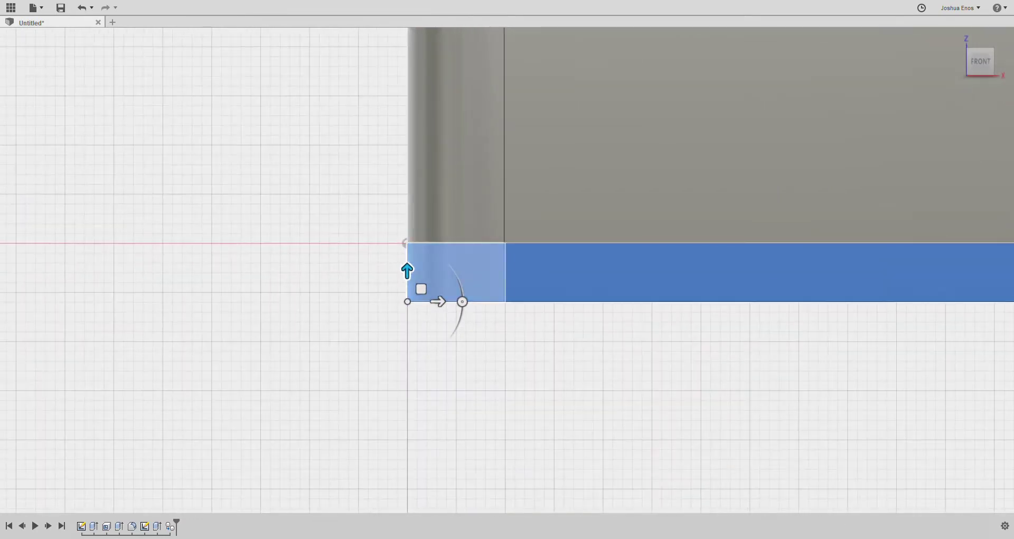
mouse_move(407, 271)
mouse_down()
mouse_move(408, 290)
mouse_move(407, 271)
mouse_up()
key(Return)
scroll(446, 311, down, 5)
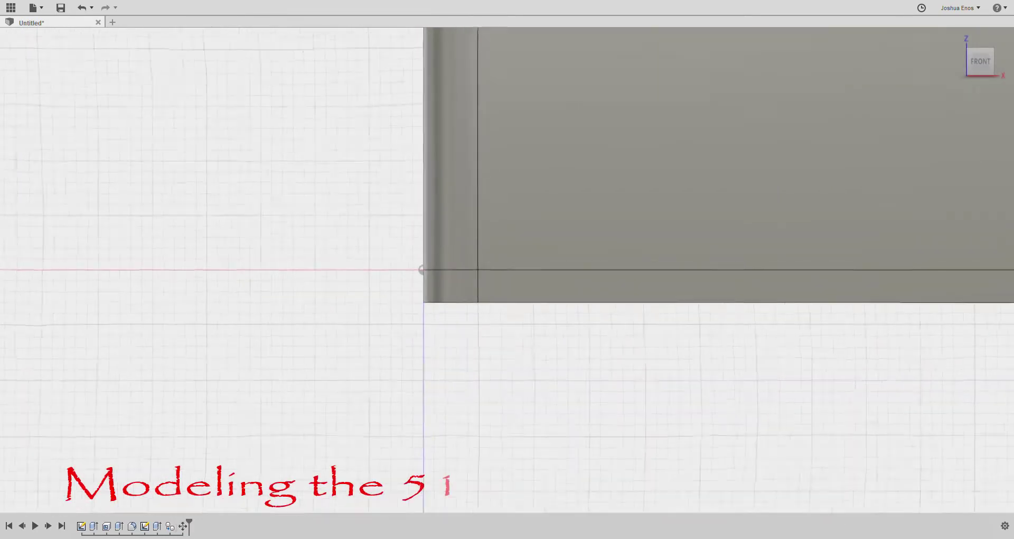
- Fillet the outer perimeter edges of the top lid and the bottom lid
shift+middle_drag(534, 238, 480, 285)
scroll(480, 285, down, 2)
scroll(540, 171, up, 3)
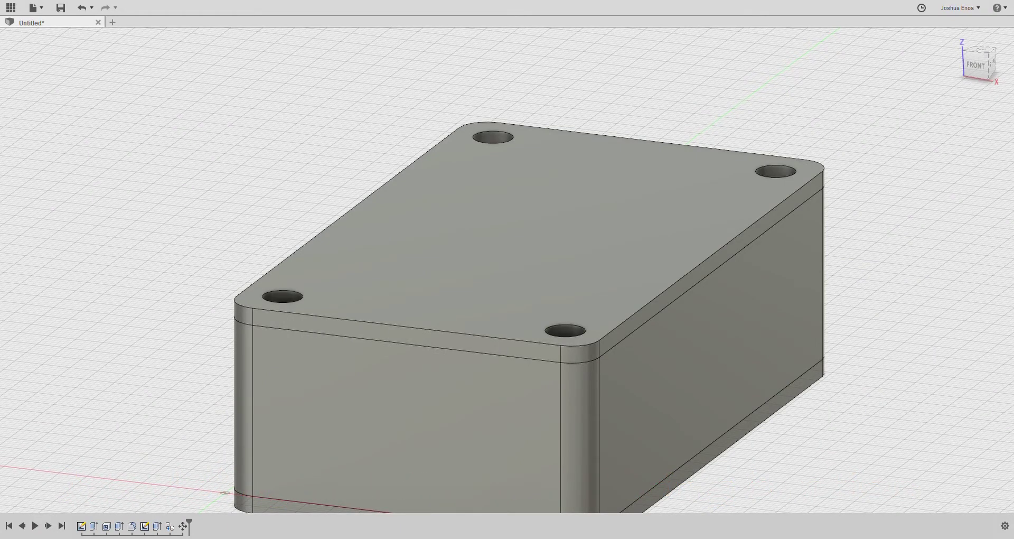
scroll(398, 294, down, 3)
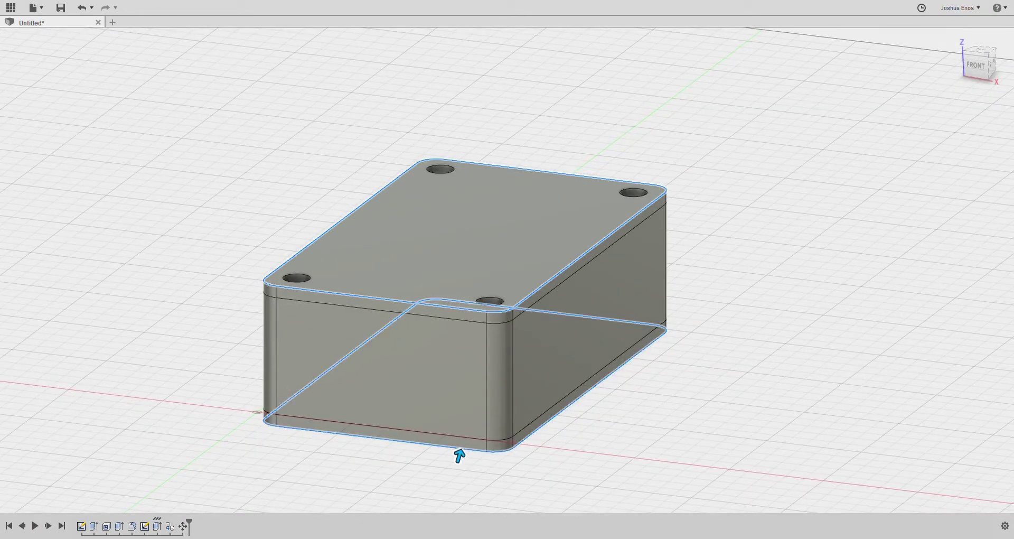
scroll(455, 432, up, 3)
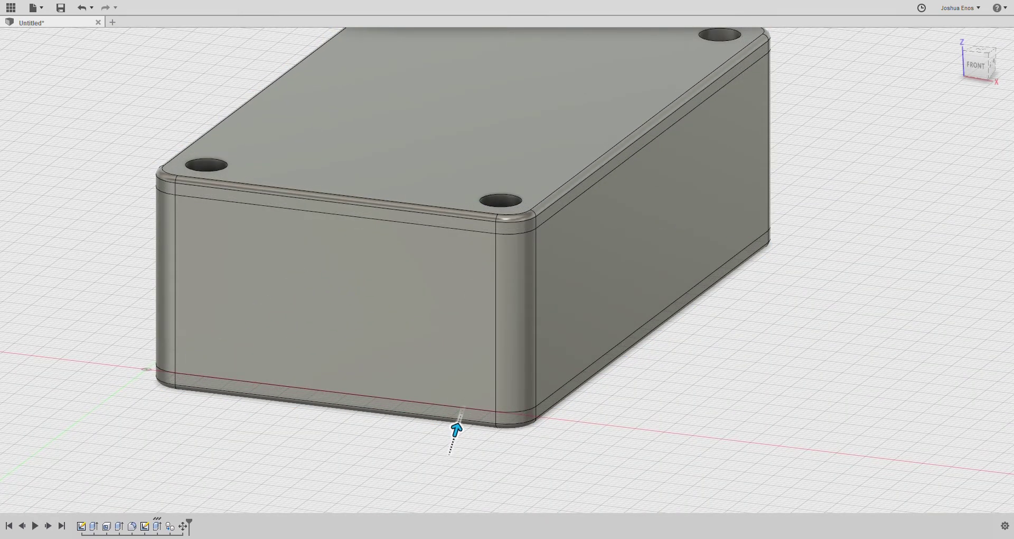
scroll(456, 430, down, 5)
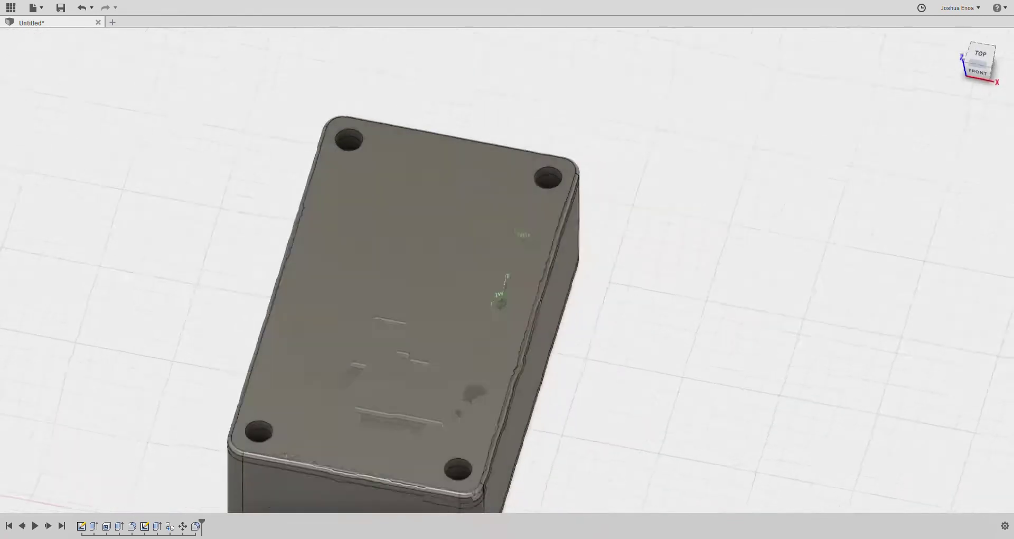
- Sketch horizontal and vertical centre lines between the opposite edge midpoints of the enclosure's back end face
shift+middle_drag(499, 298, 346, 285)
middle_drag(520, 258, 405, 168)
scroll(405, 168, up, 1)
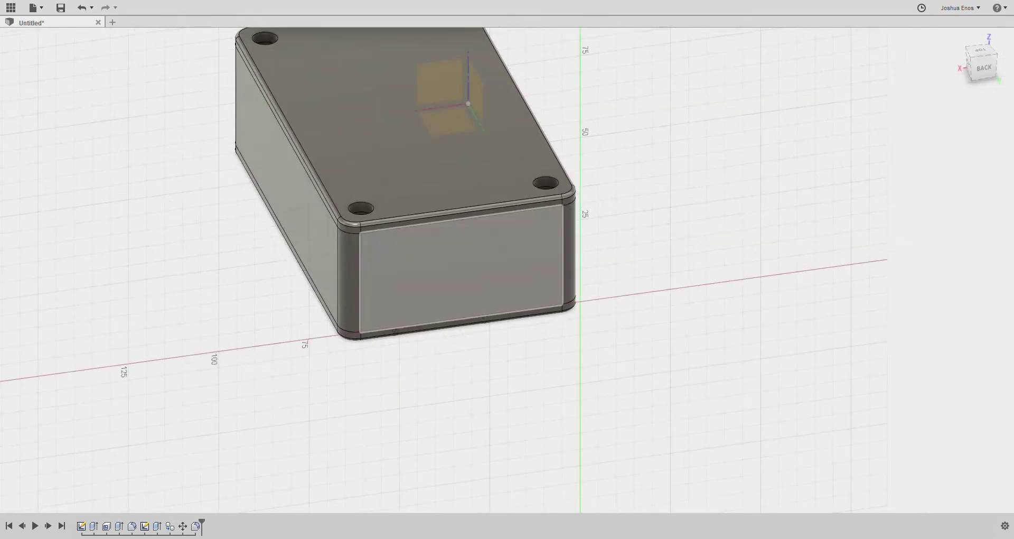
click(461, 267)
key(l)
click(442, 261)
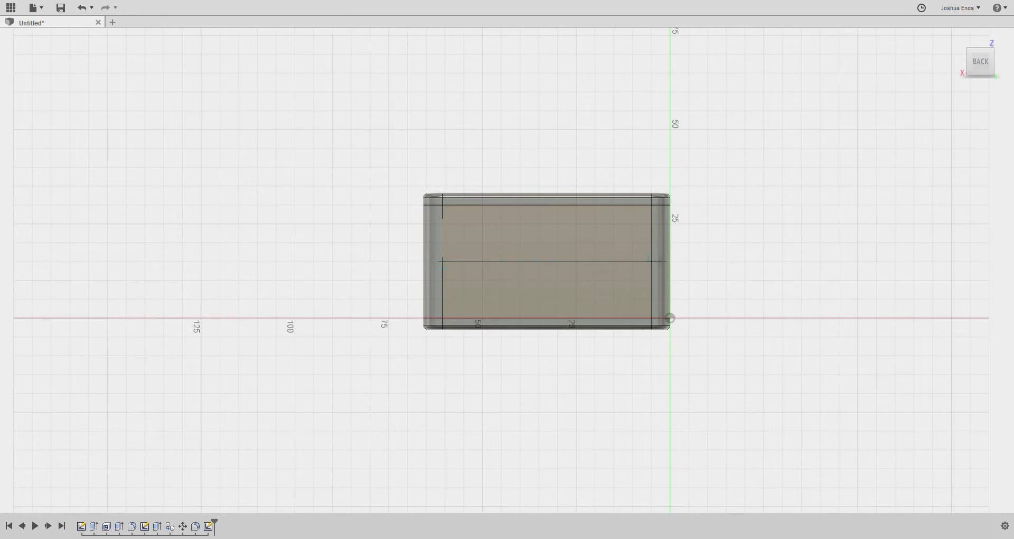
click(652, 261)
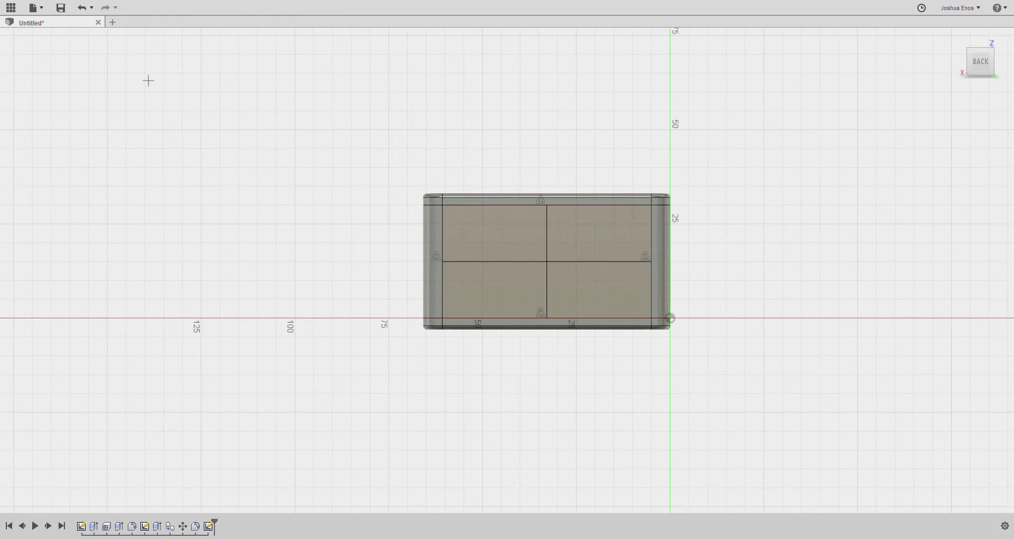
- Sketch two concentric circles of 22 mm and 10 mm diameter at the intersection of the end face's centre lines
scroll(580, 254, up, 6)
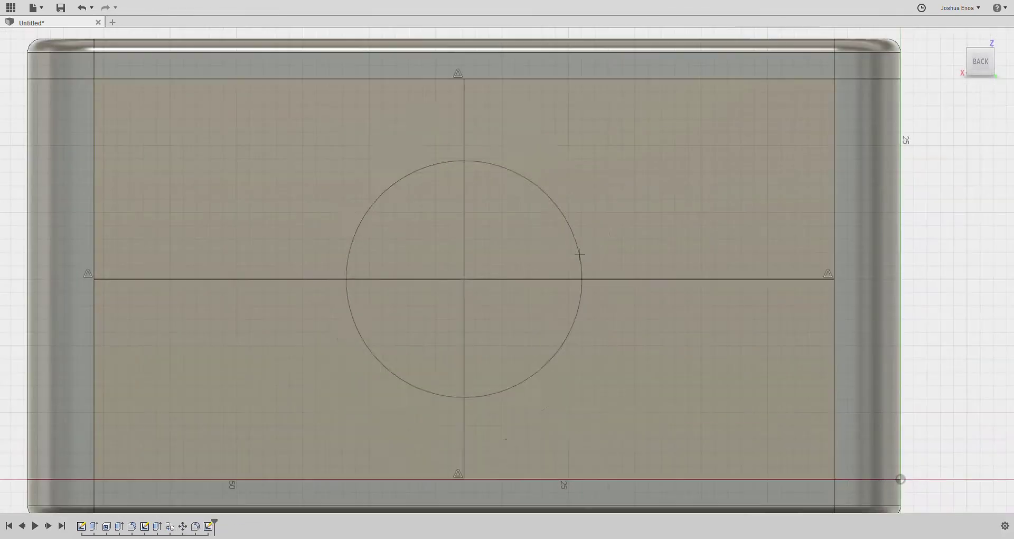
text(22)
key(Return)
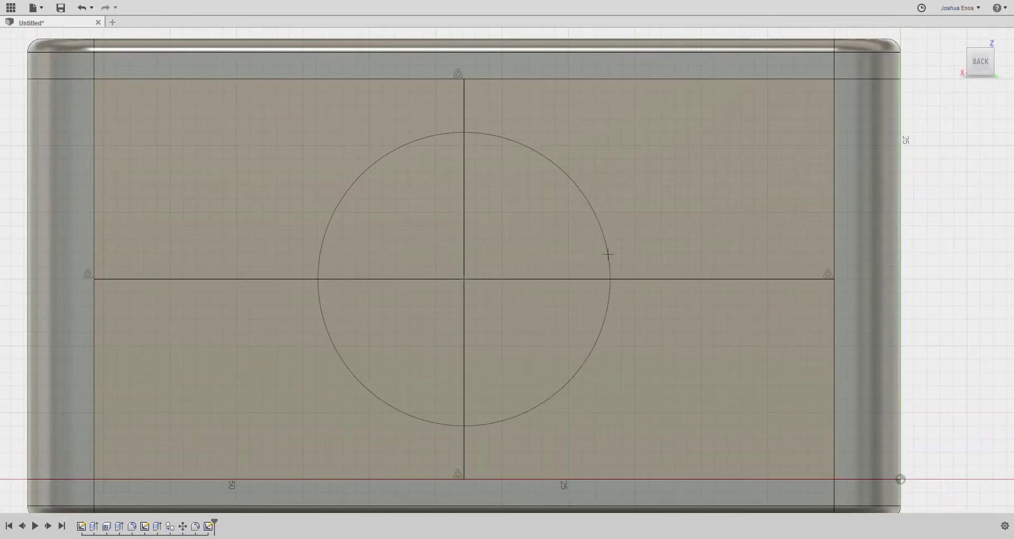
scroll(423, 272, down, 3)
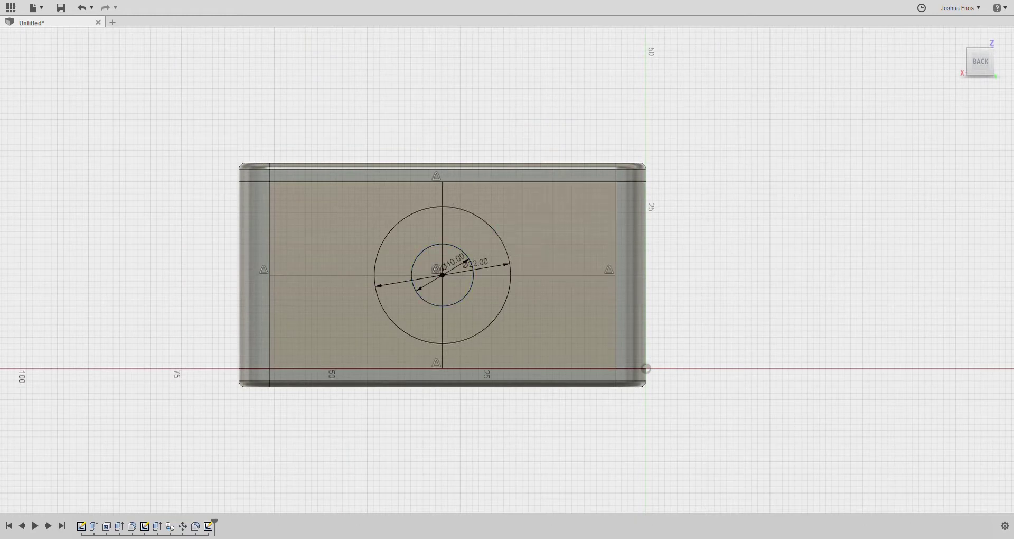
- Extrude the four quarters of the 10 mm circle inward to cut a hole through the end wall
key(e)
click(455, 263)
click(430, 262)
click(430, 287)
click(456, 287)
drag(992, 61, 970, 65)
drag(472, 281, 547, 263)
key(Return)
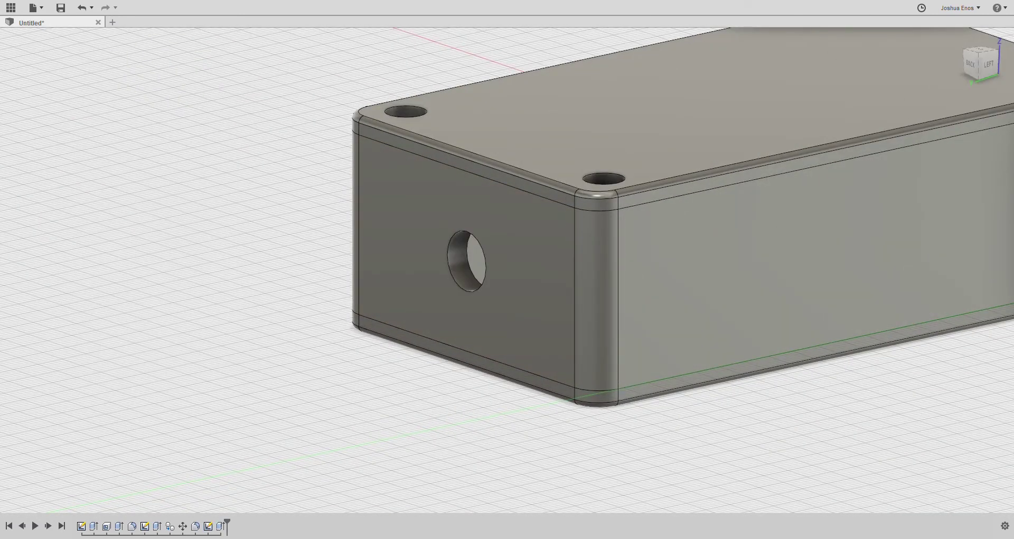
- Extrude the ring between the 22 mm and 10 mm circles inward to cut a shallow recess around the hole
click(438, 227)
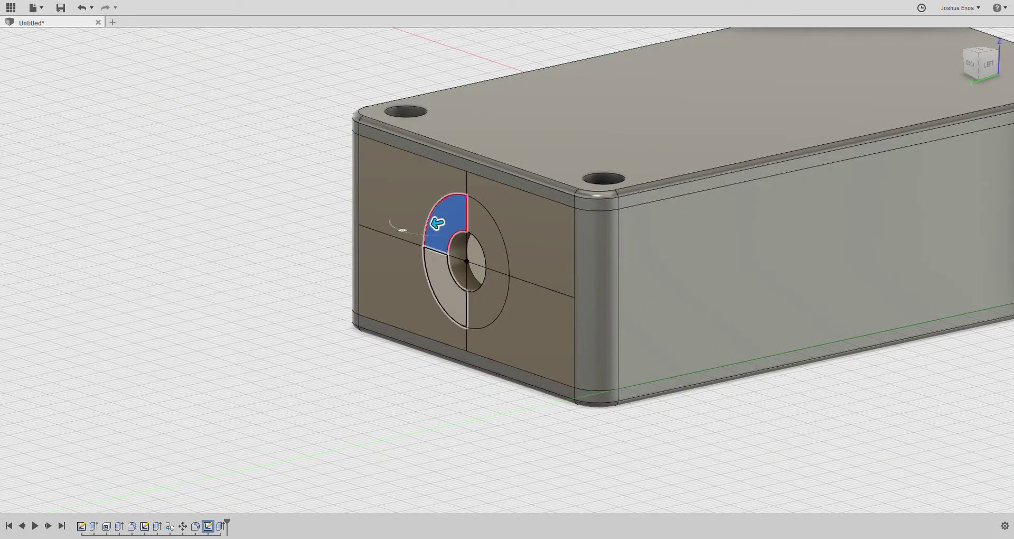
shift+click(438, 289)
shift+click(478, 299)
scroll(491, 290, up, 2)
click(475, 209)
scroll(475, 208, up, 3)
drag(475, 177, 515, 169)
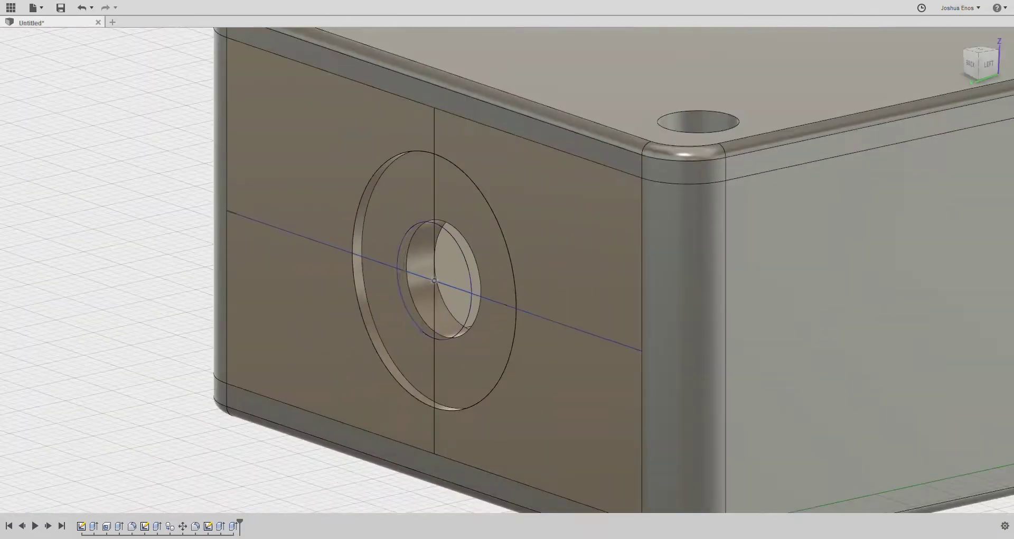
- Sketch a horizontal centre line on the enclosure's left side face and a circle centred on it toward the back end
shift+middle_drag(739, 248, 781, 265)
key(l)
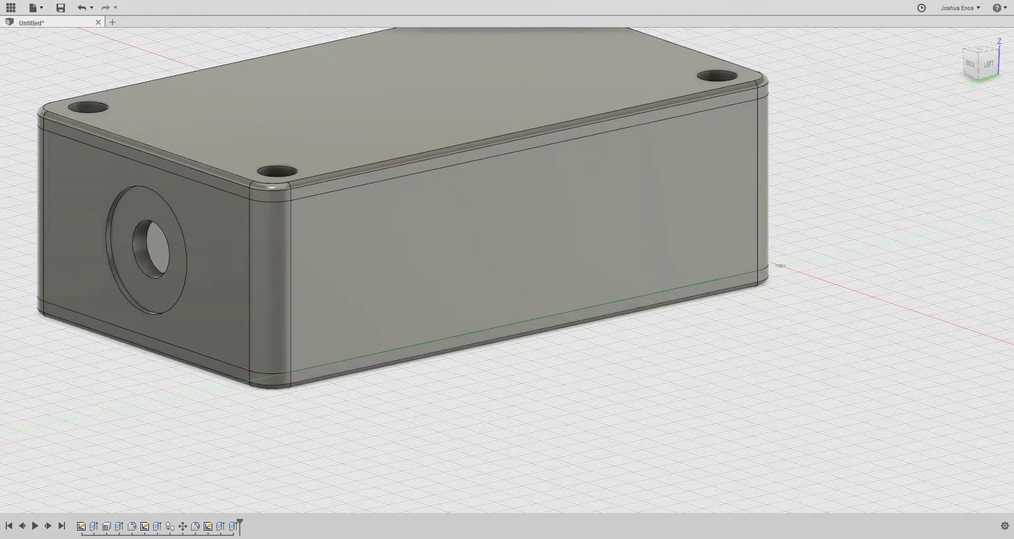
click(435, 253)
scroll(423, 251, down, 5)
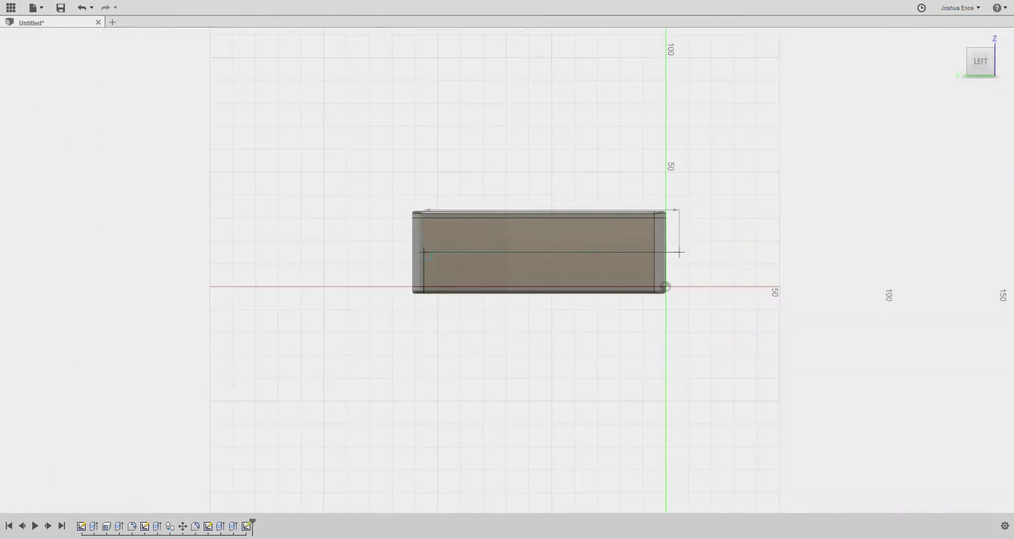
click(654, 252)
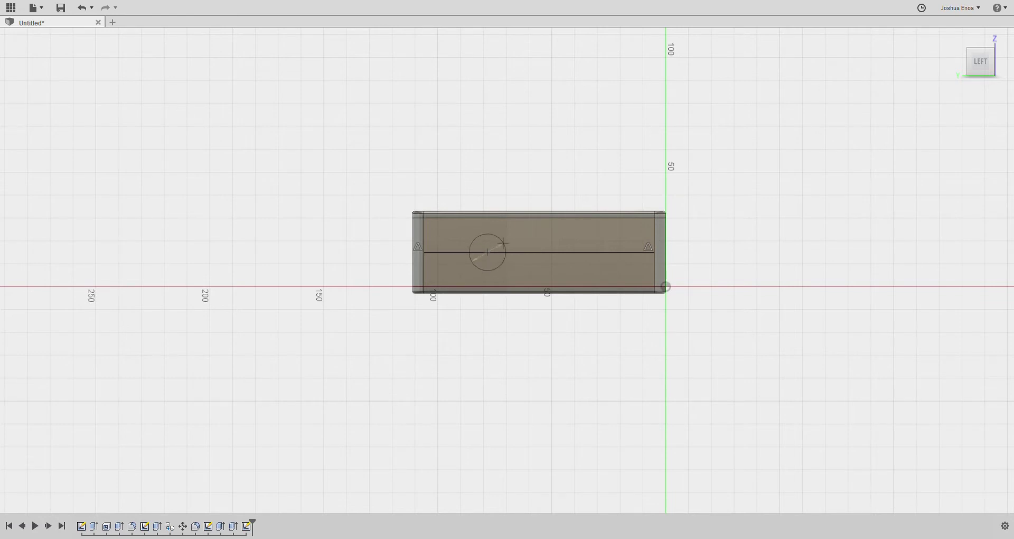
scroll(521, 249, up, 5)
- Extrude both halves of the side-face circle inward to cut a round hole through the side wall
key(e)
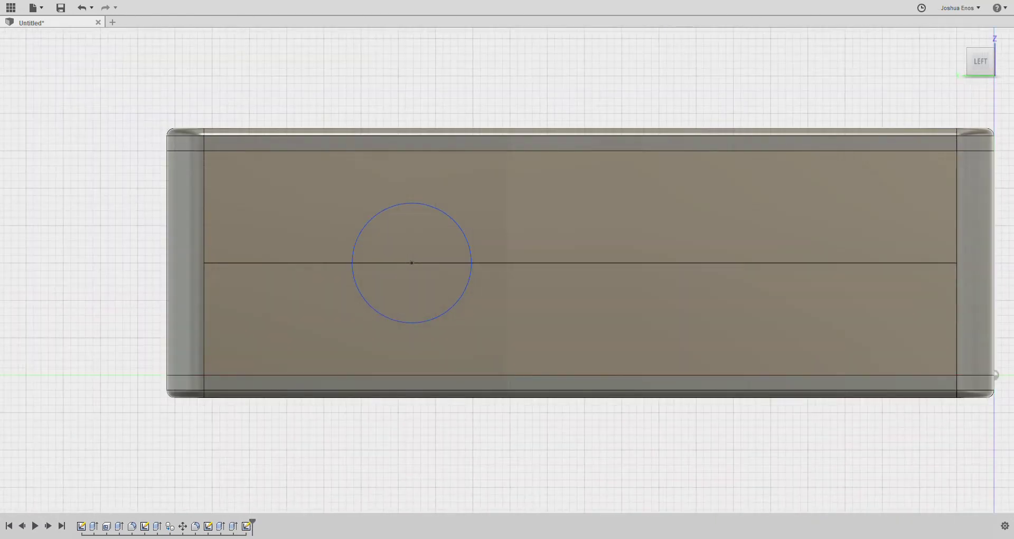
click(423, 238)
click(422, 285)
shift+middle_drag(475, 238, 421, 270)
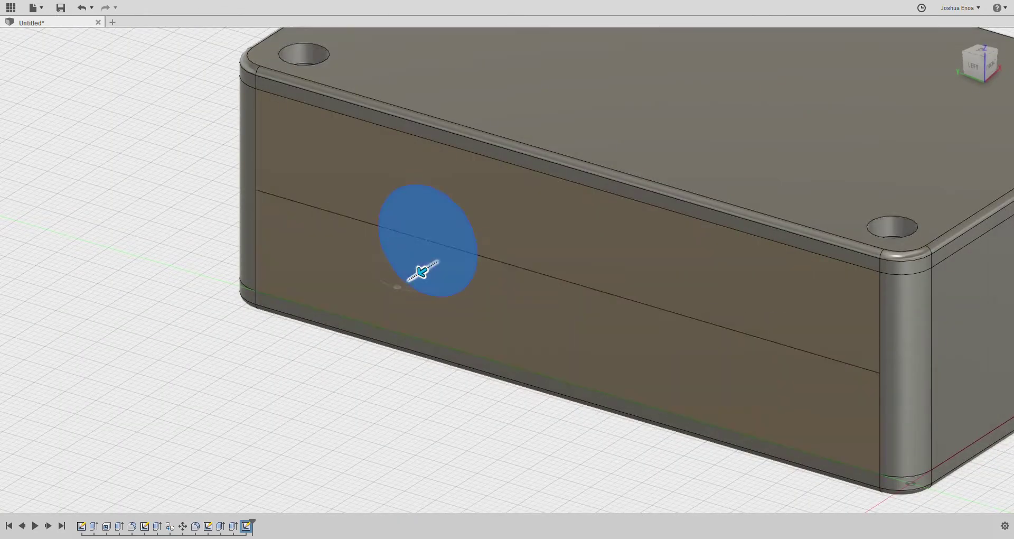
drag(422, 268, 504, 217)
key(Return)
scroll(374, 327, down, 3)
scroll(235, 92, up, 1)
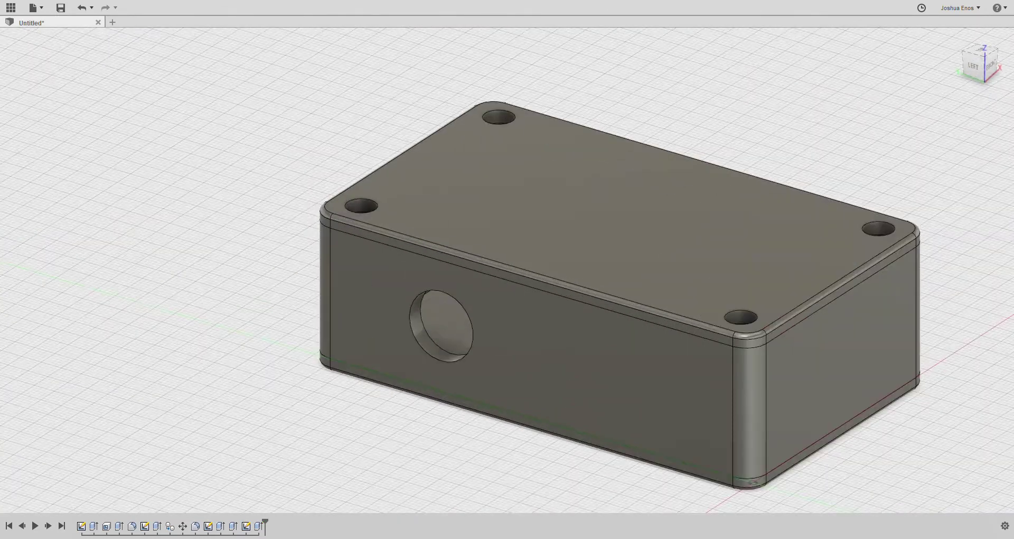
- Hide the lids and create a sketch on the frame's top rim containing the screw-hole outlines
mouse_move(983, 57)
mouse_down()
mouse_move(1010, 49)
mouse_move(977, 51)
mouse_up()
mouse_move(506, 269)
shift+middle_down()
mouse_move(554, 307)
mouse_move(523, 285)
mouse_move(592, 212)
mouse_move(486, 211)
shift+middle_up()
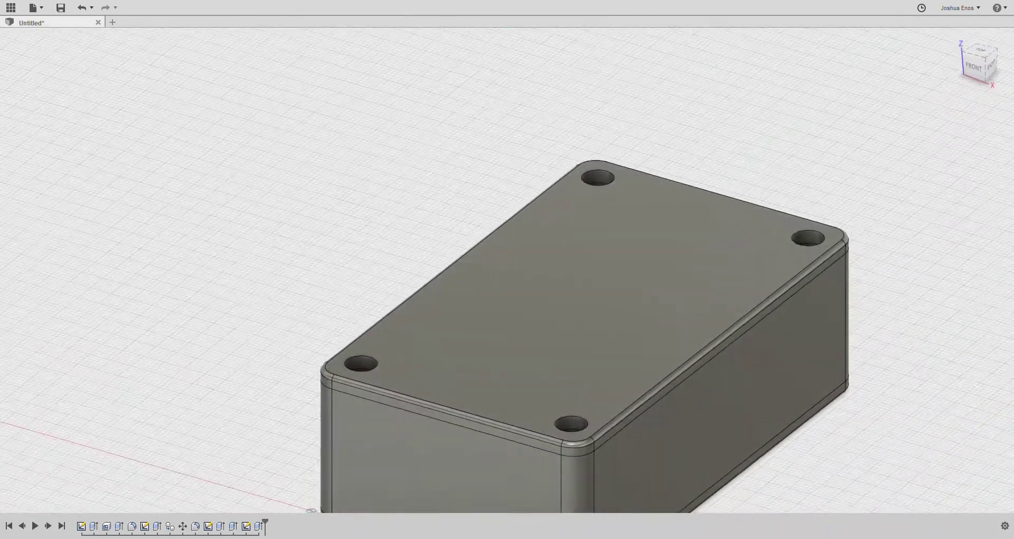
scroll(411, 180, down, 2)
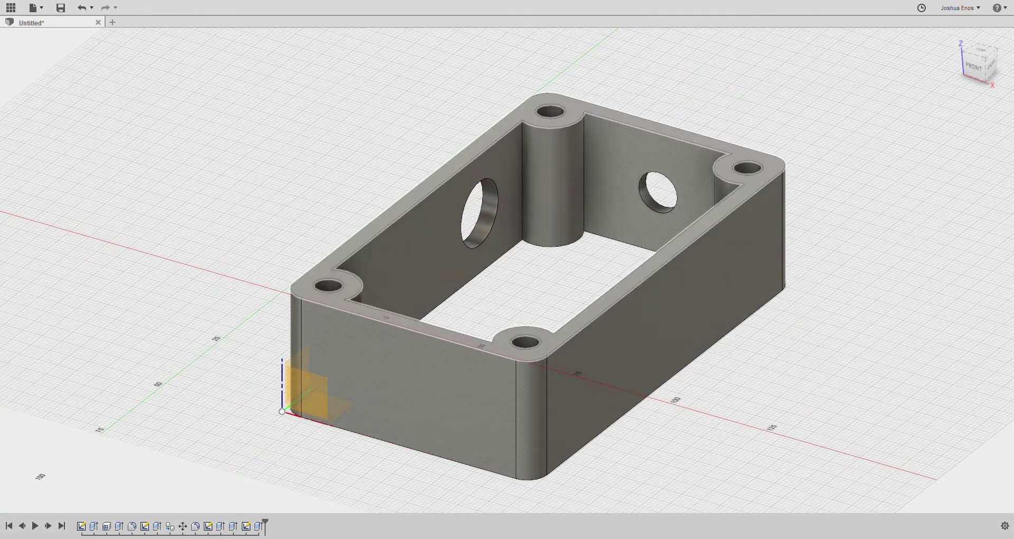
click(306, 393)
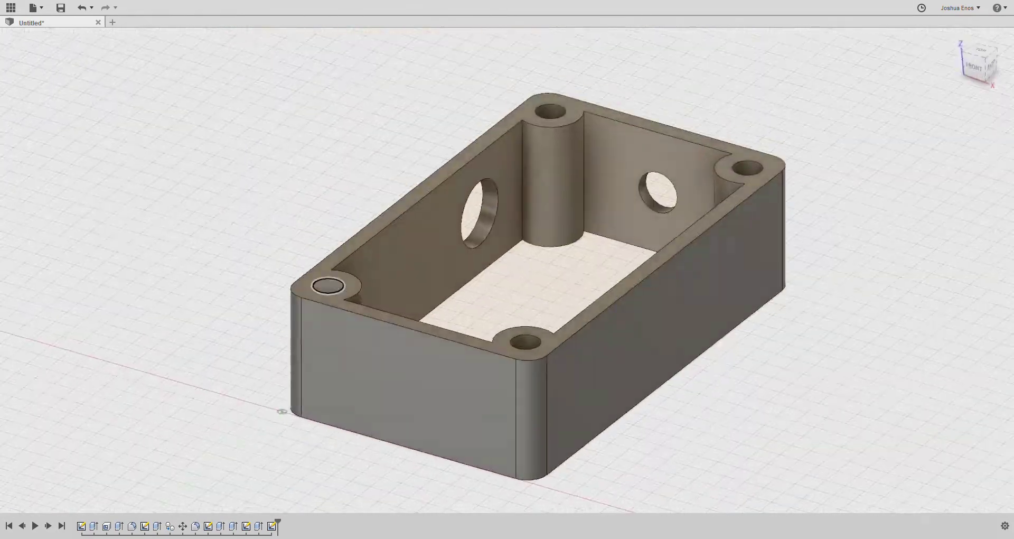
- Extrude the four screw-hole profiles downward 30 mm as separate bodies inside the corner posts
click(328, 286)
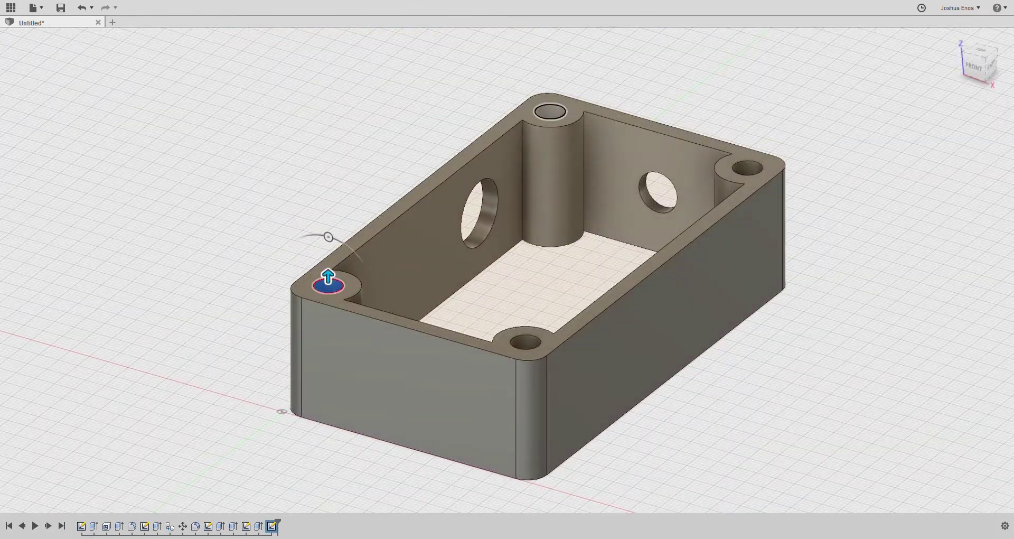
click(550, 111)
click(747, 167)
click(526, 342)
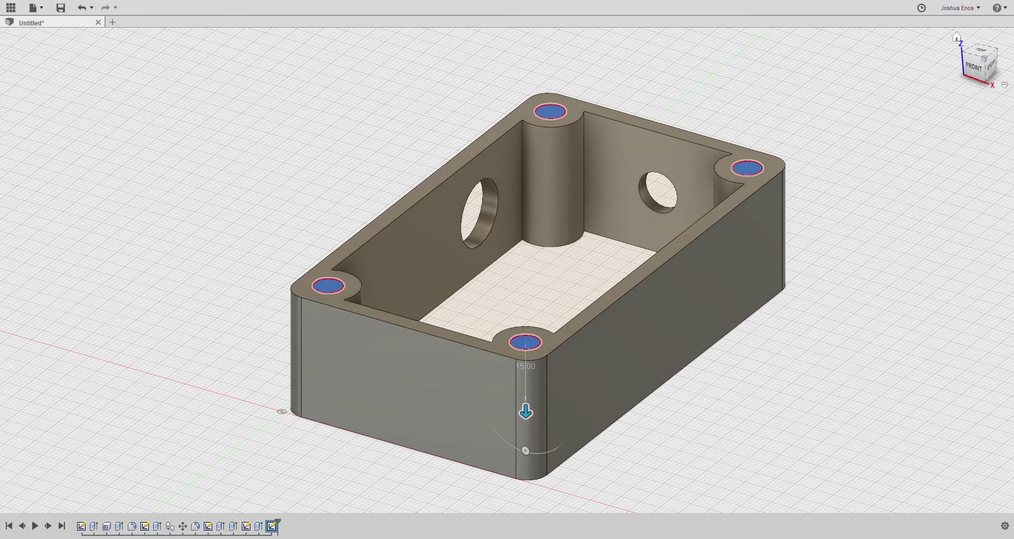
click(992, 64)
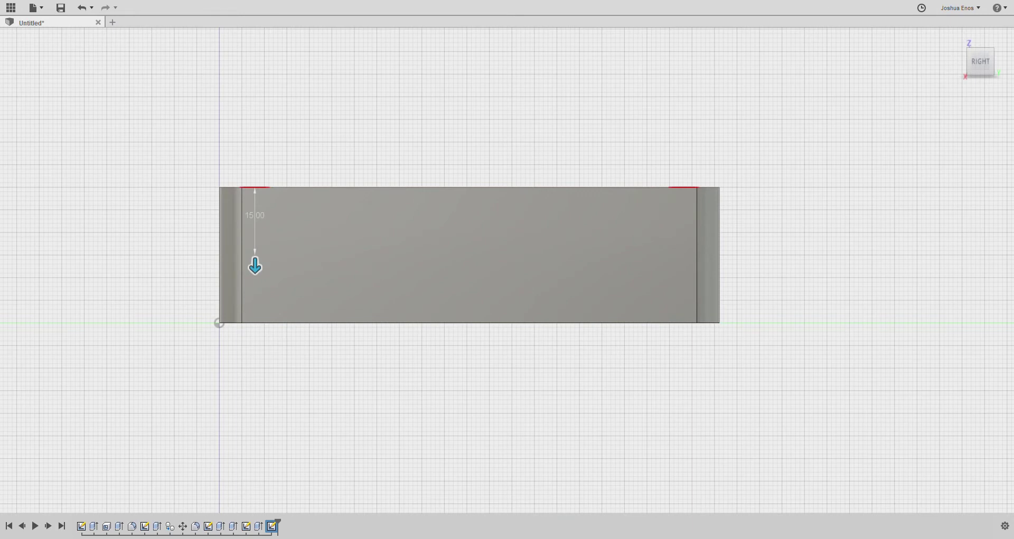
drag(255, 266, 255, 311)
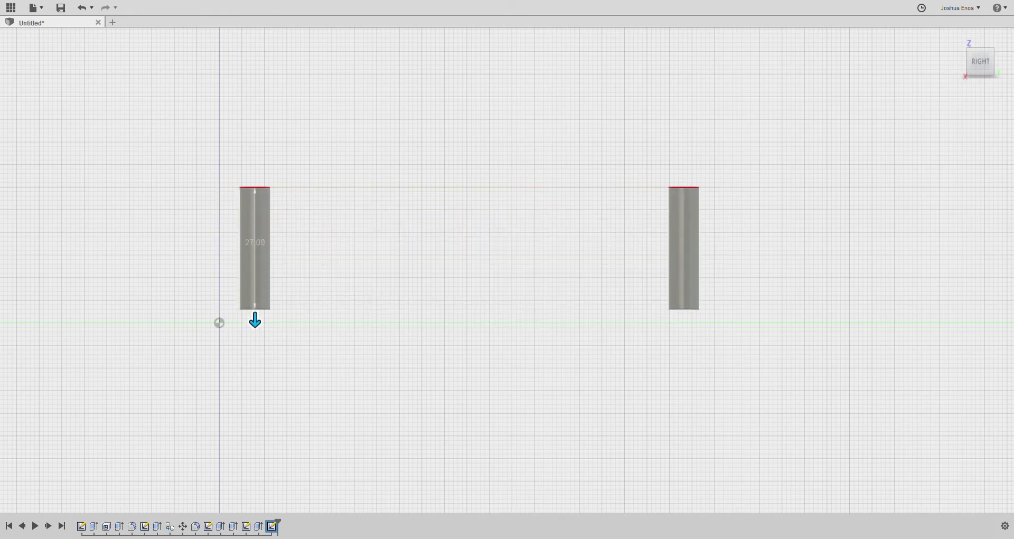
shift+middle_drag(507, 269, 517, 201)
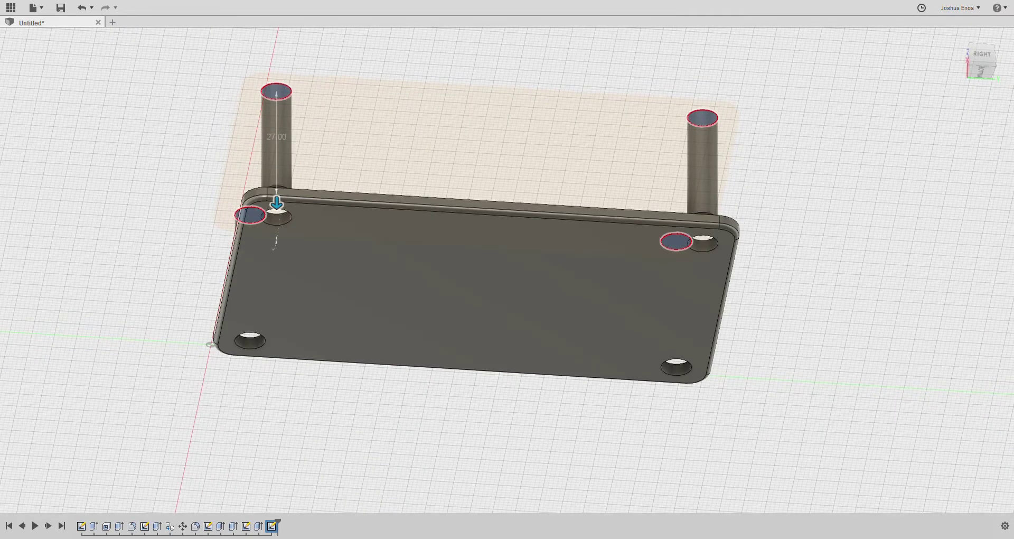
drag(277, 204, 277, 214)
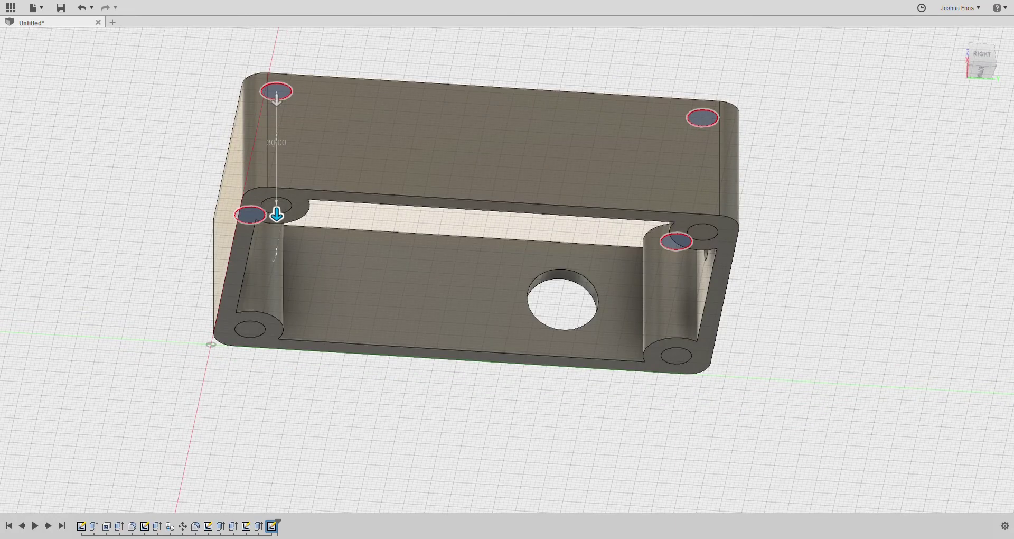
- Start the screw-hole extrusion slightly below the top rim and end it 27 mm down, leaving shallow recesses at both ends
shift+middle_drag(276, 213, 276, 285)
scroll(247, 222, up, 4)
drag(246, 460, 247, 185)
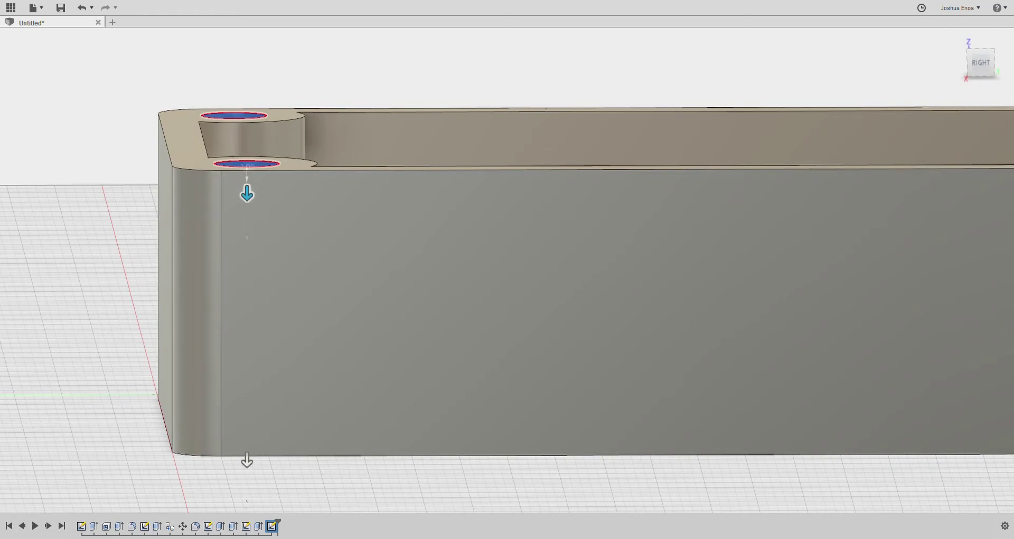
drag(246, 462, 247, 451)
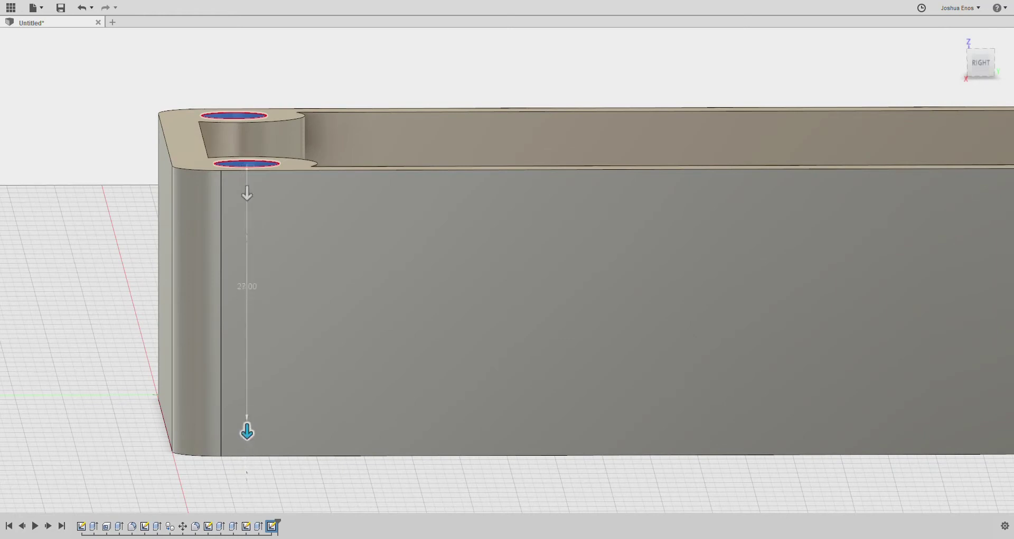
shift+middle_drag(247, 431, 253, 221)
mouse_move(255, 137)
mouse_down()
mouse_move(256, 154)
mouse_move(255, 147)
mouse_up()
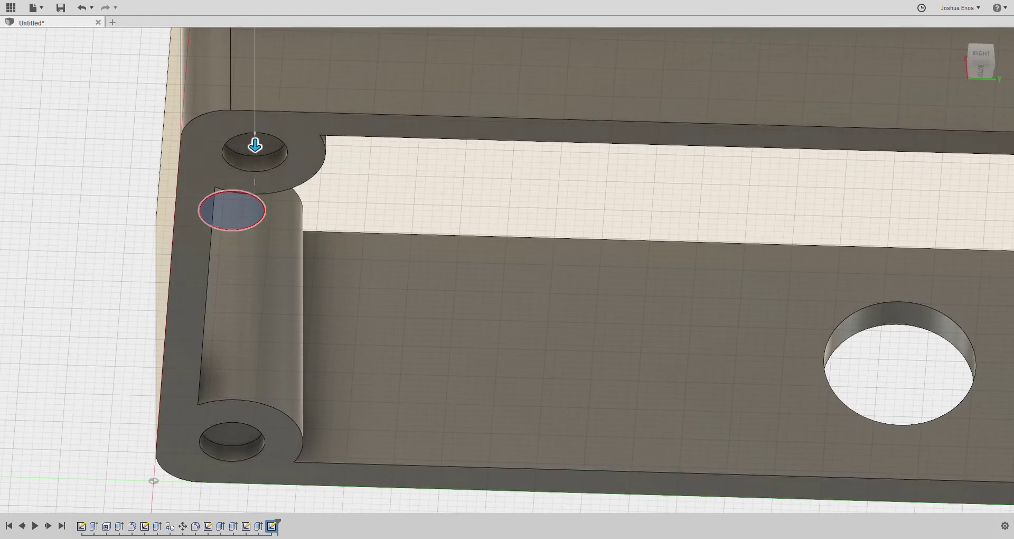
shift+middle_drag(255, 147, 255, 359)
key(Return)
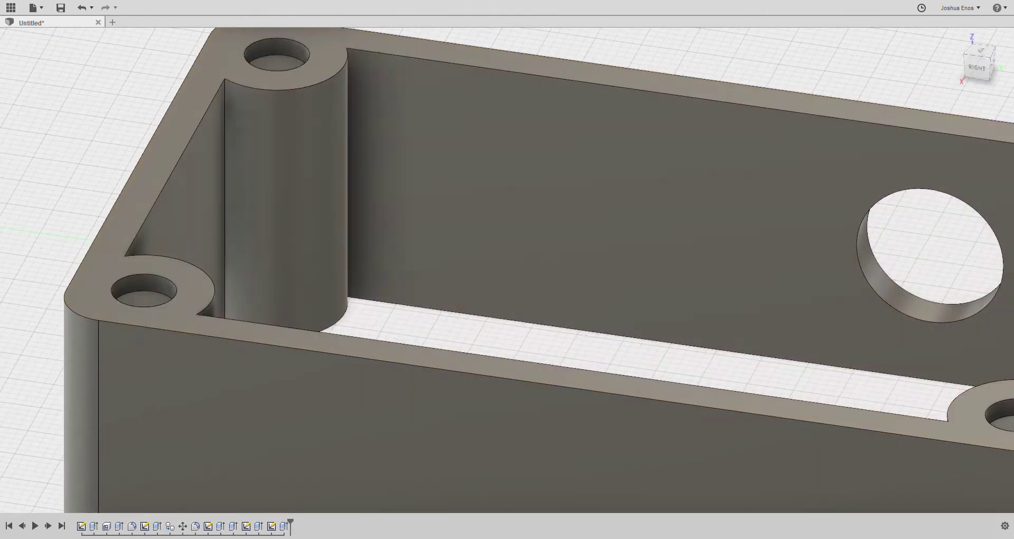
- Show the lids again, examine the enclosure from above and below, and toggle the frame's visibility to check the rods inside
scroll(483, 220, down, 5)
shift+middle_drag(483, 219, 672, 262)
shift+middle_drag(507, 270, 485, 412)
scroll(357, 438, down, 3)
scroll(370, 326, up, 2)
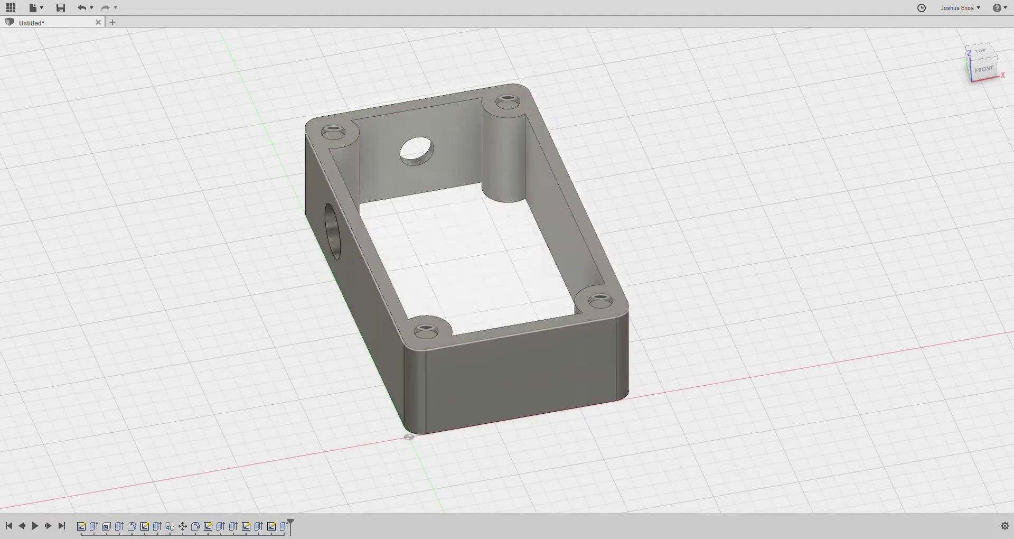
mouse_move(507, 270)
shift+middle_down()
mouse_move(507, 248)
mouse_move(507, 280)
mouse_move(497, 185)
mouse_move(465, 327)
mouse_move(533, 312)
mouse_move(607, 264)
mouse_move(549, 264)
mouse_move(592, 221)
mouse_move(613, 237)
mouse_move(491, 296)
mouse_move(476, 322)
shift+middle_up()
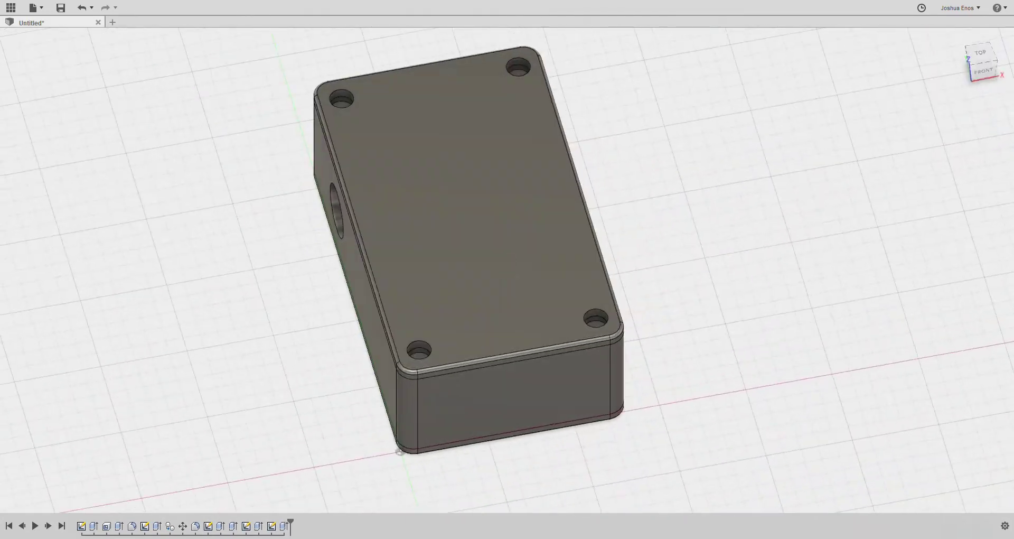
shift+middle_drag(505, 265, 513, 190)
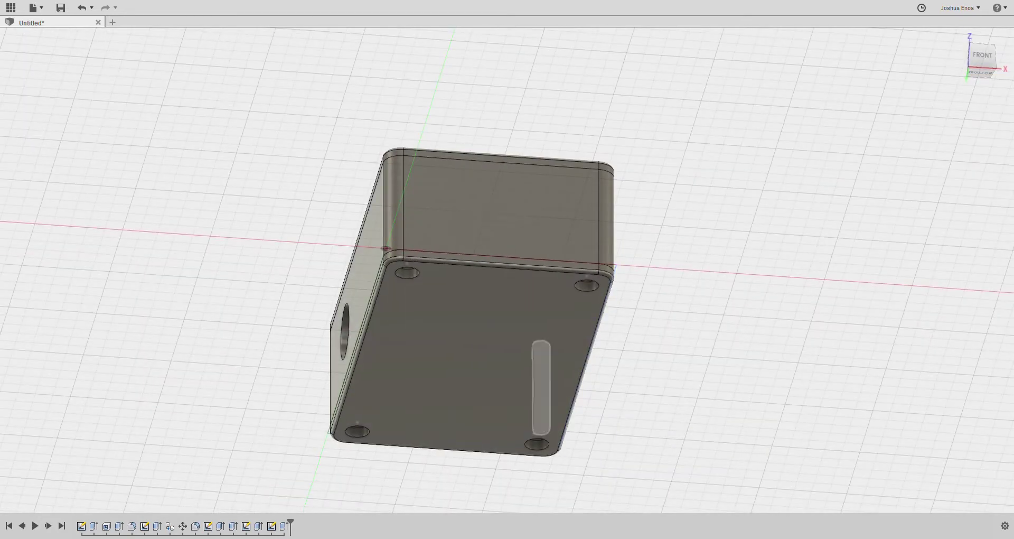
shift+middle_drag(502, 264, 518, 348)
key(v)
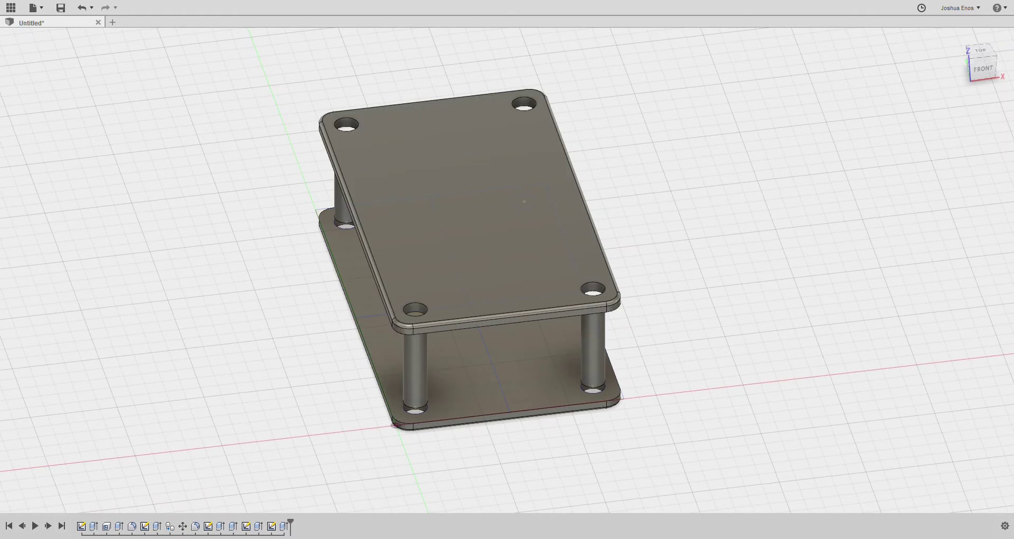
key(v)
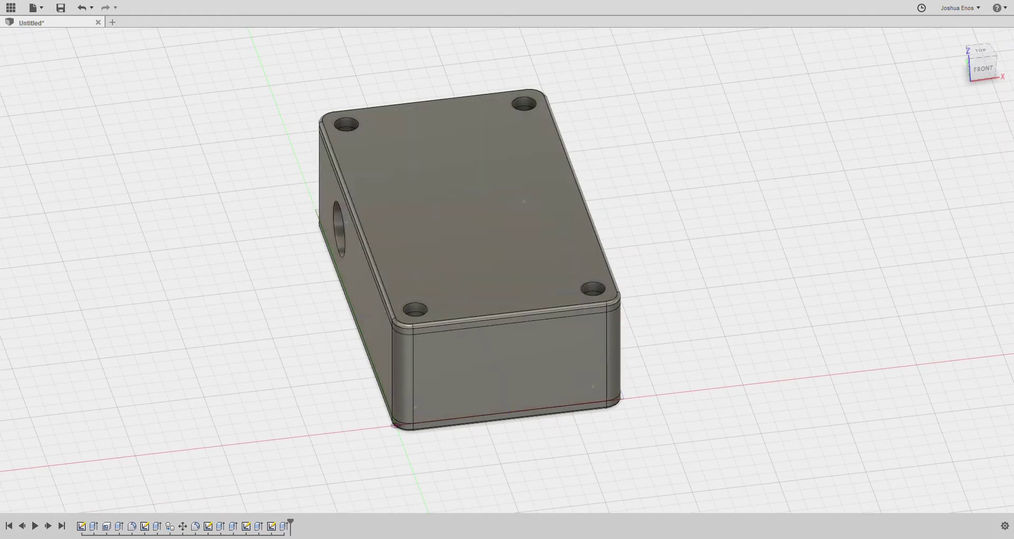
- Try widening the enclosure by moving the base sketch's long edge away from the origin, first with the bodies hidden, then with them shown
key(v)
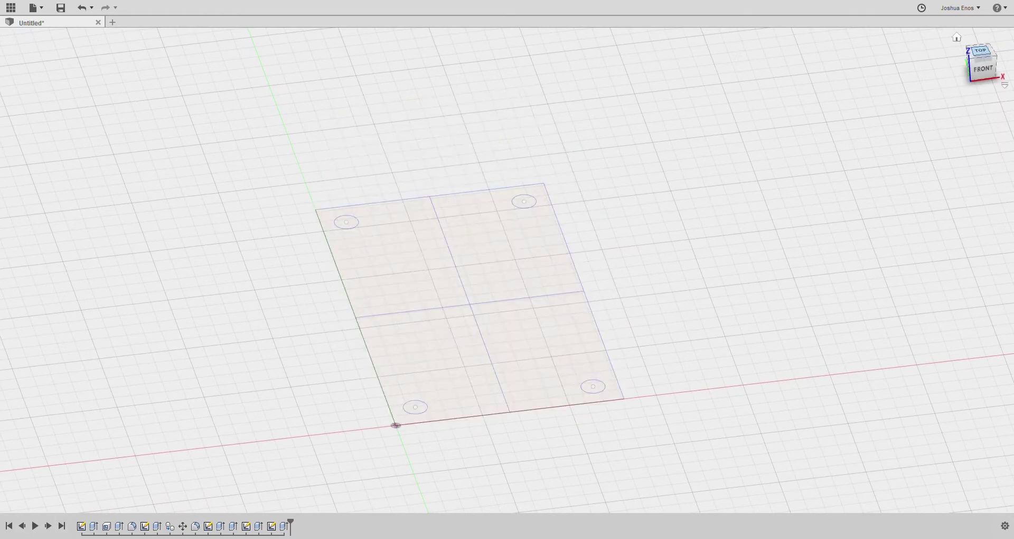
click(980, 51)
drag(594, 224, 608, 225)
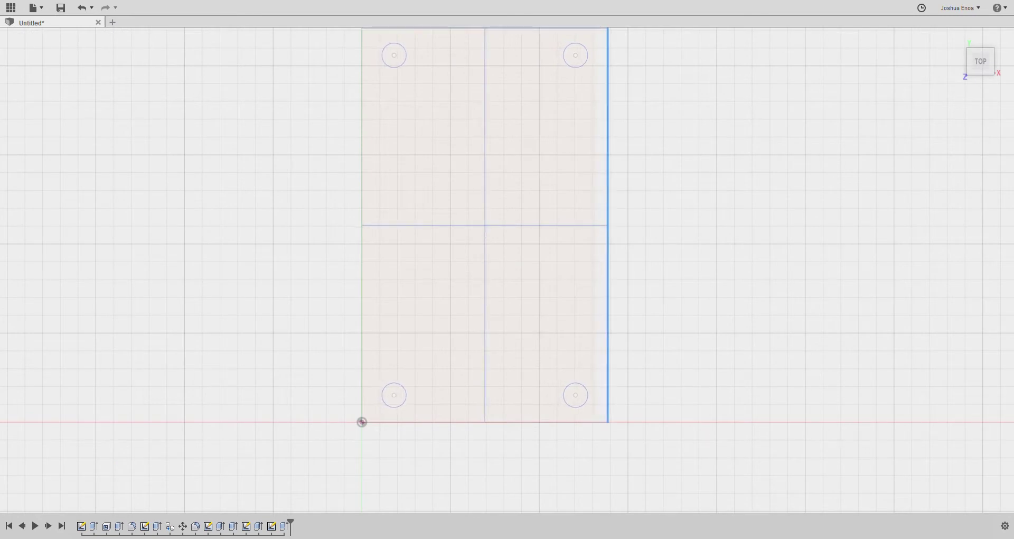
key(v)
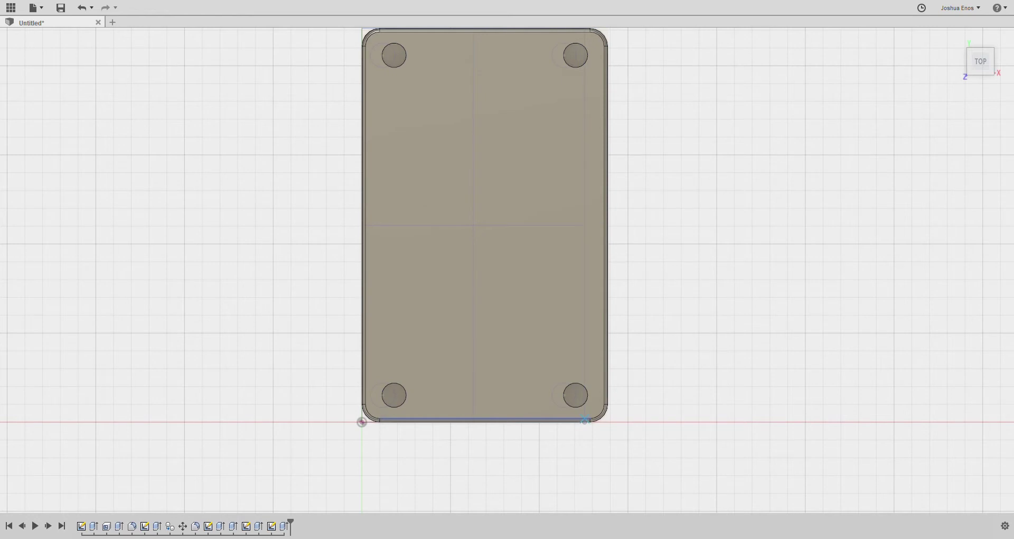
scroll(299, 441, down, 3)
scroll(424, 414, up, 2)
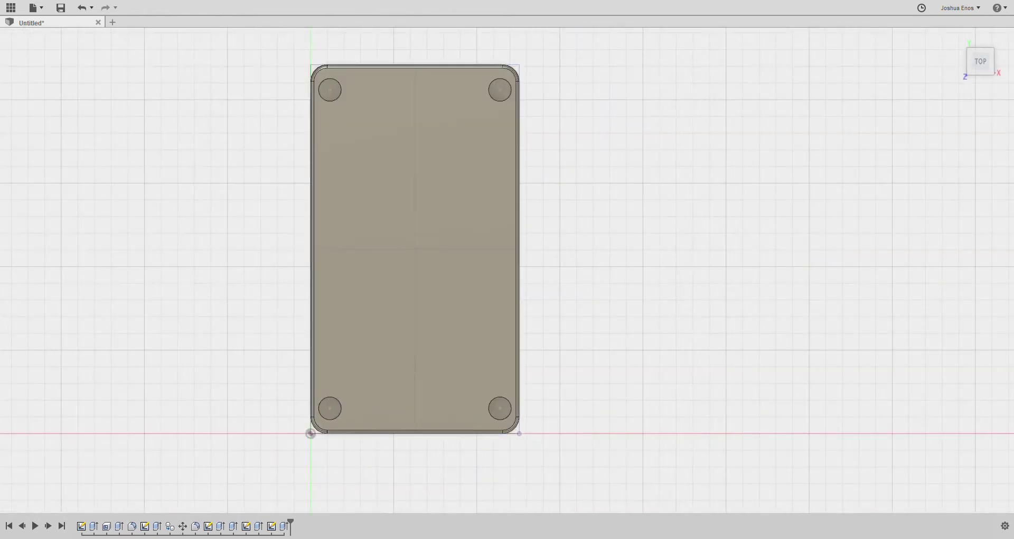
mouse_move(519, 248)
mouse_down()
mouse_move(556, 238)
mouse_move(548, 246)
mouse_up()
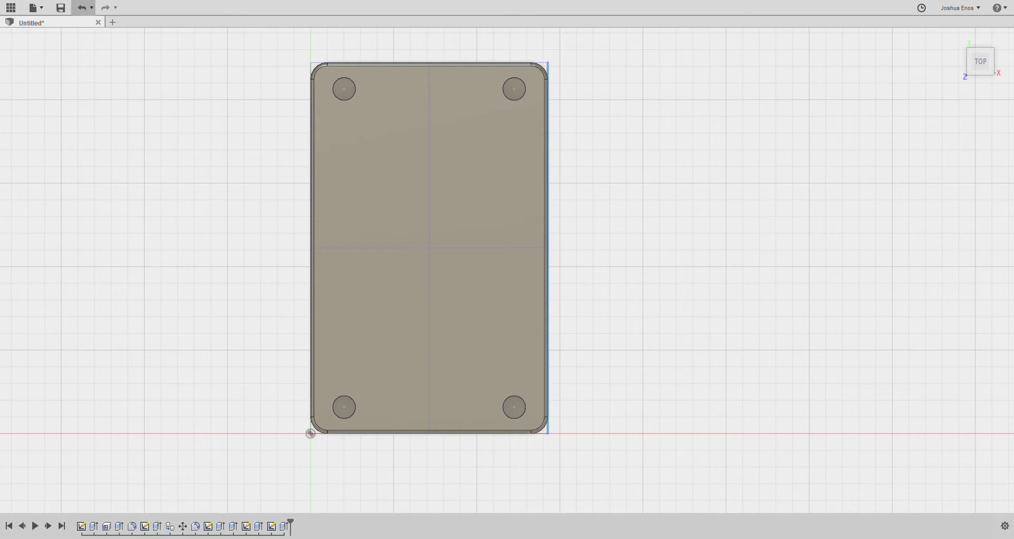
- Undo the trial width changes to the base sketch, including one further small move of its long edge
click(82, 7)
click(82, 7)
click(82, 8)
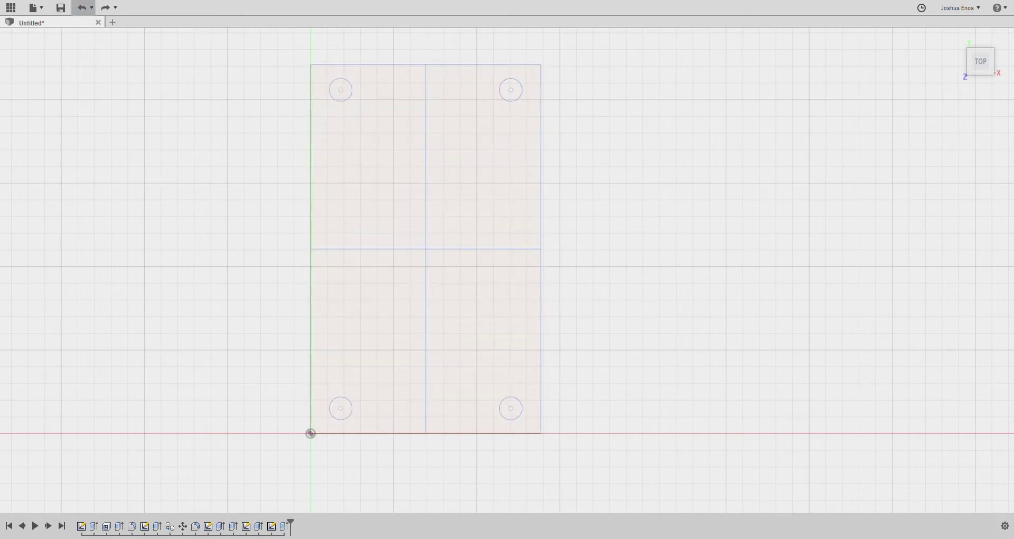
click(82, 7)
click(82, 8)
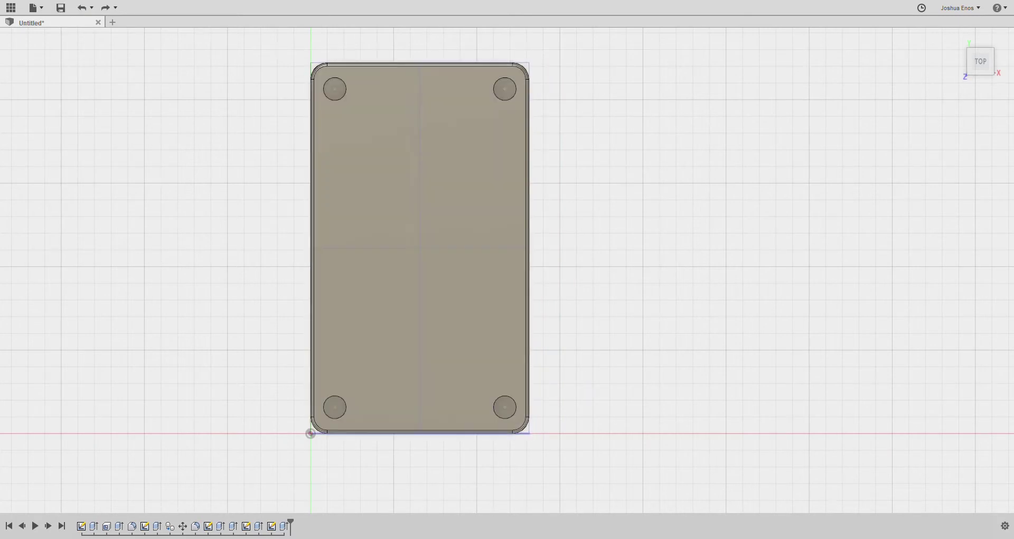
mouse_move(525, 248)
mouse_down()
mouse_move(563, 248)
mouse_move(527, 248)
mouse_up()
click(82, 7)
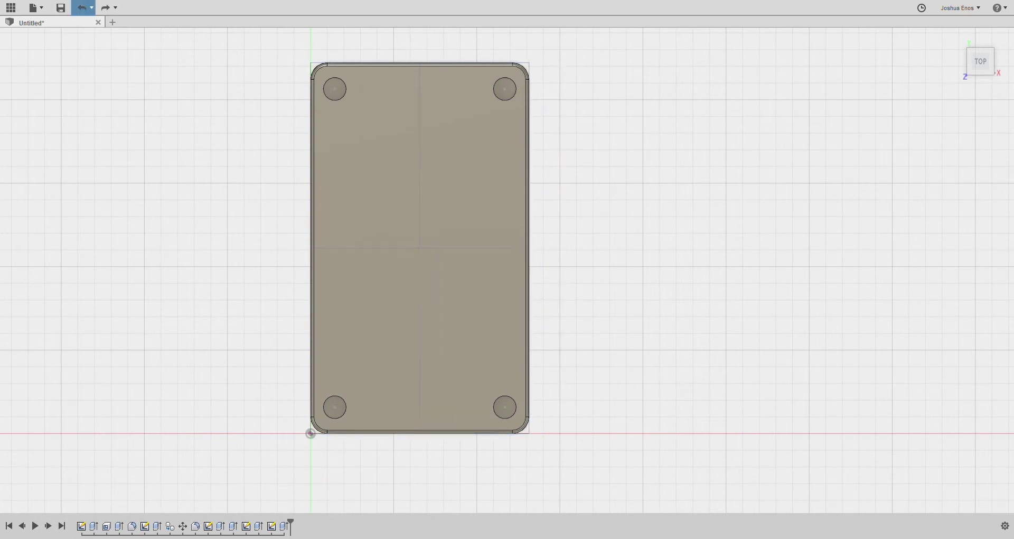
- Restore the frame's visibility, combine the four corner rods with the frame, and show the lids again
scroll(497, 302, down, 3)
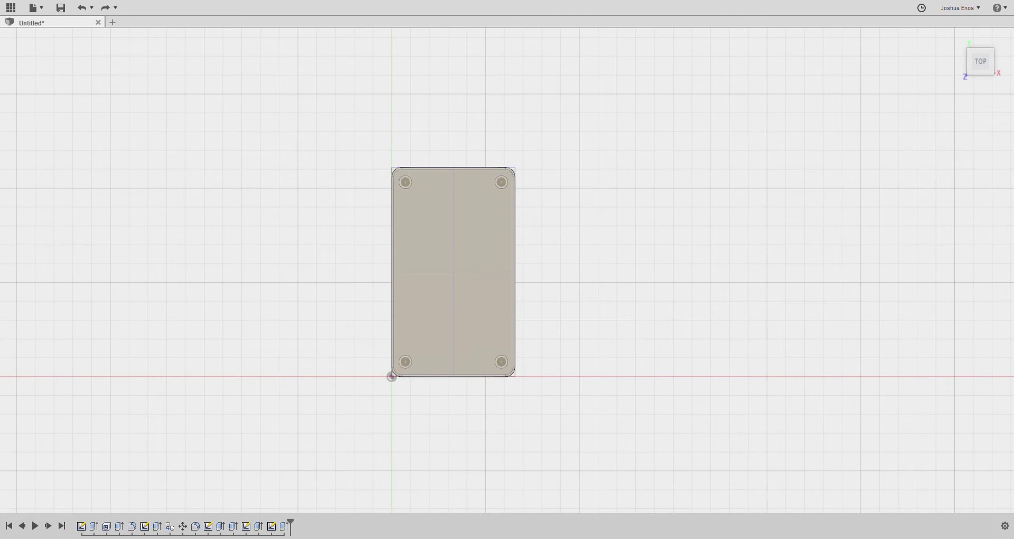
scroll(384, 239, up, 2)
click(967, 74)
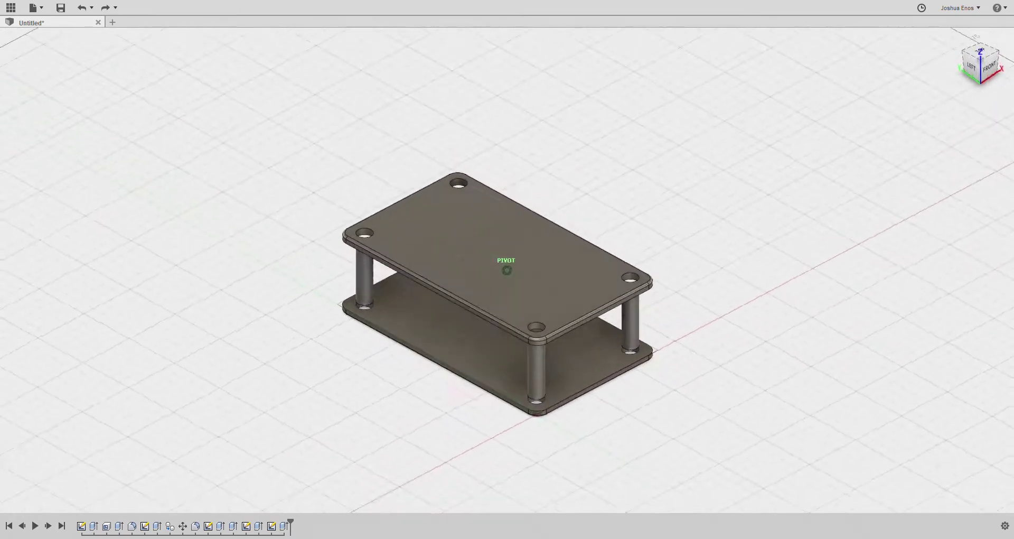
scroll(497, 291, up, 3)
key(ctrl+y)
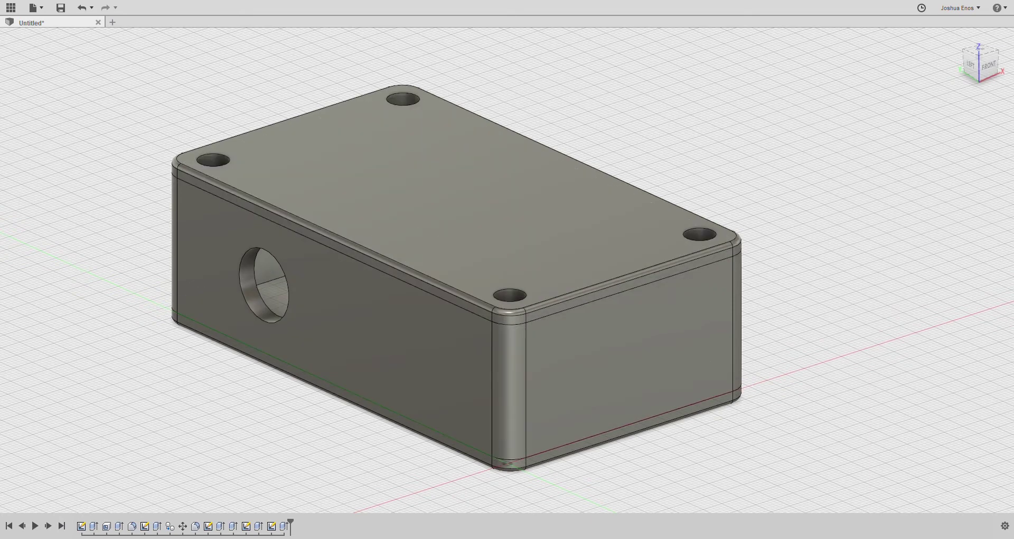
key(v)
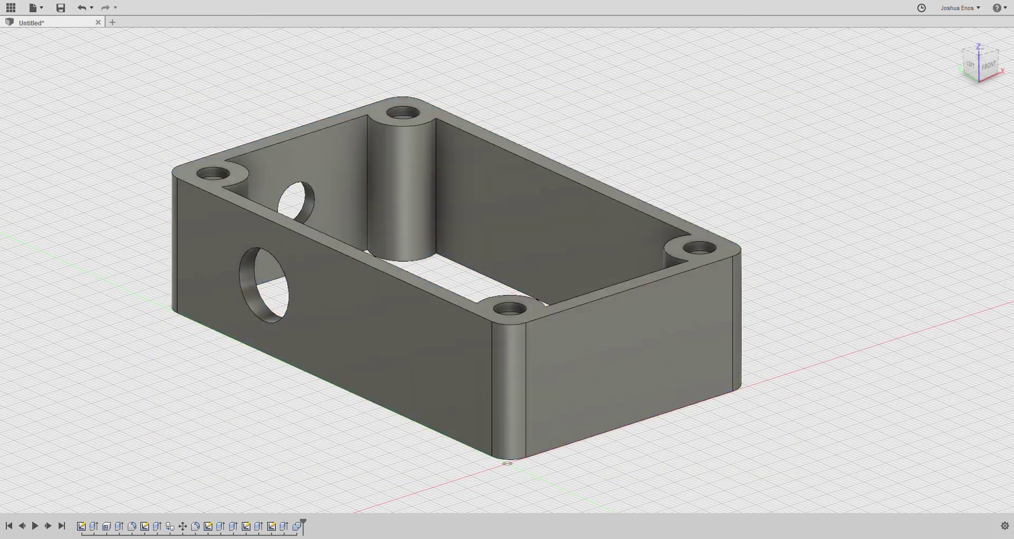
scroll(567, 280, down, 2)
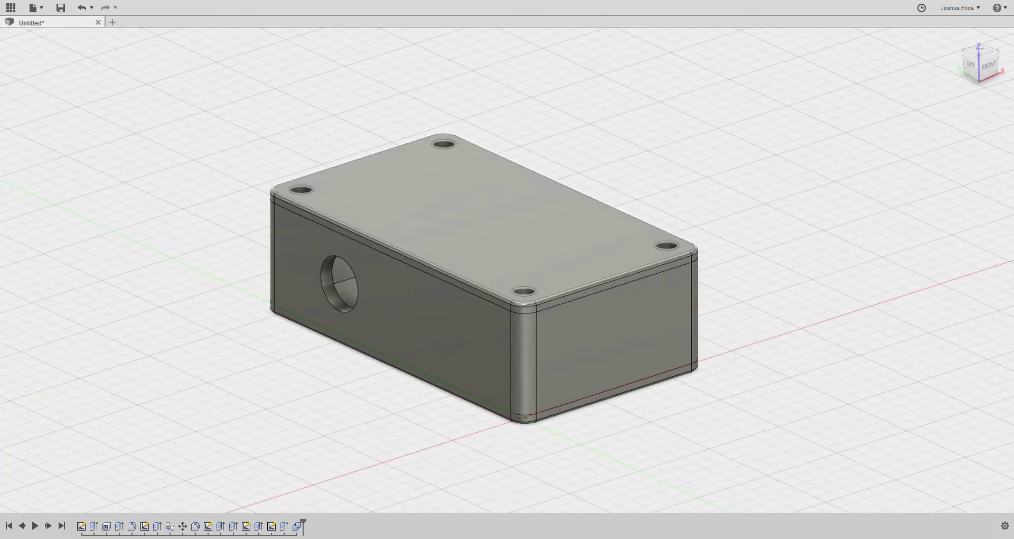
- Start a new sketch on the enclosure's long side wall that has no hole
mouse_move(507, 271)
shift+middle_down()
mouse_move(770, 312)
mouse_move(771, 324)
mouse_move(761, 317)
mouse_move(734, 363)
mouse_move(244, 330)
mouse_move(249, 283)
mouse_move(42, 291)
mouse_move(359, 296)
mouse_move(401, 264)
mouse_move(348, 307)
shift+middle_up()
scroll(455, 325, up, 2)
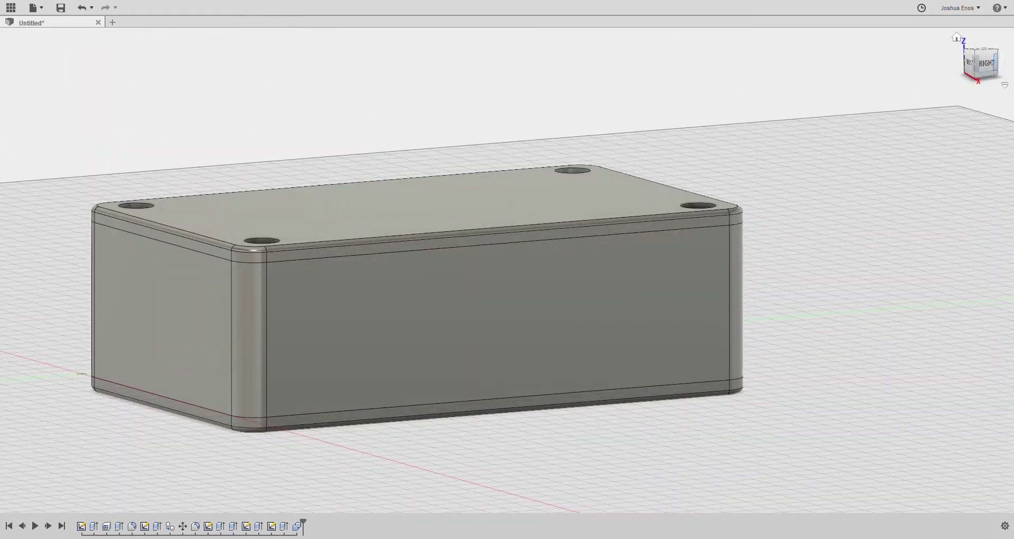
shift+middle_drag(456, 324, 458, 357)
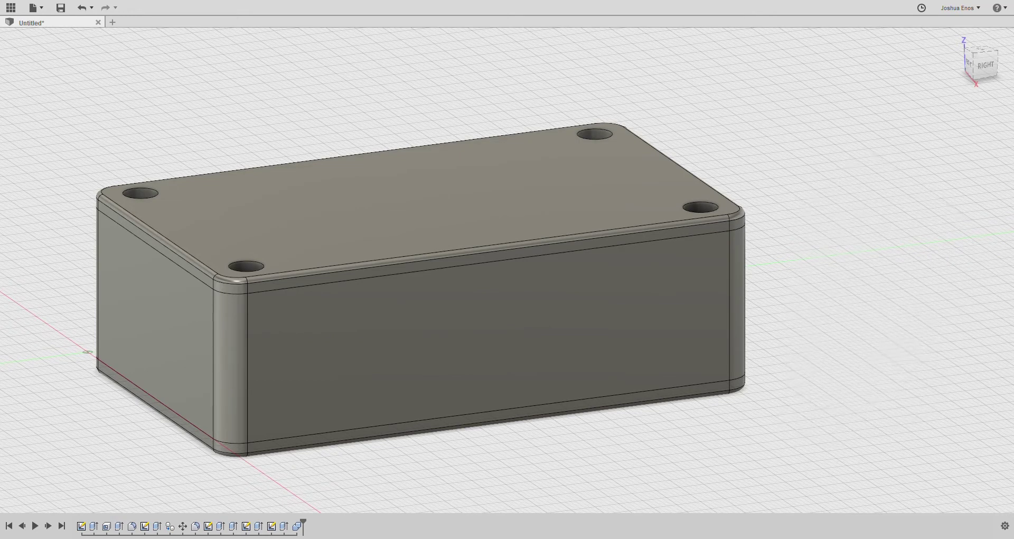
click(453, 325)
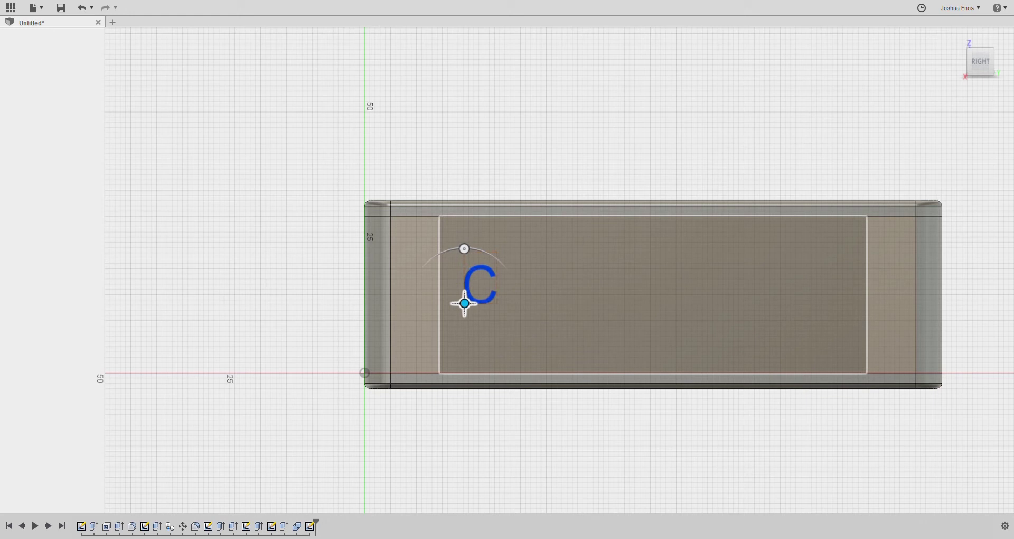
- Try adding the sketch text "C3 Customs" in a bold font and positioning it on the side wall
text(ustoms)
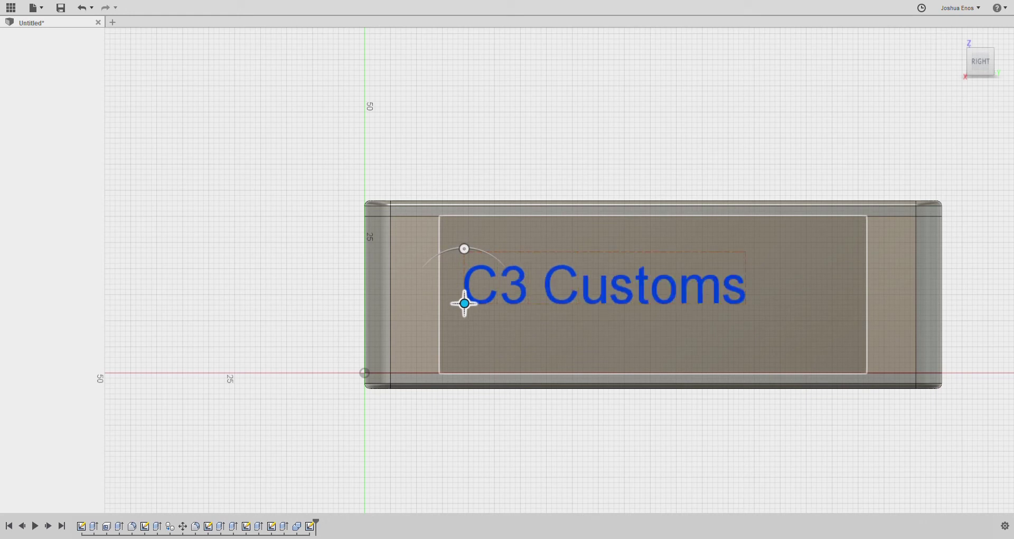
scroll(464, 303, down, 3)
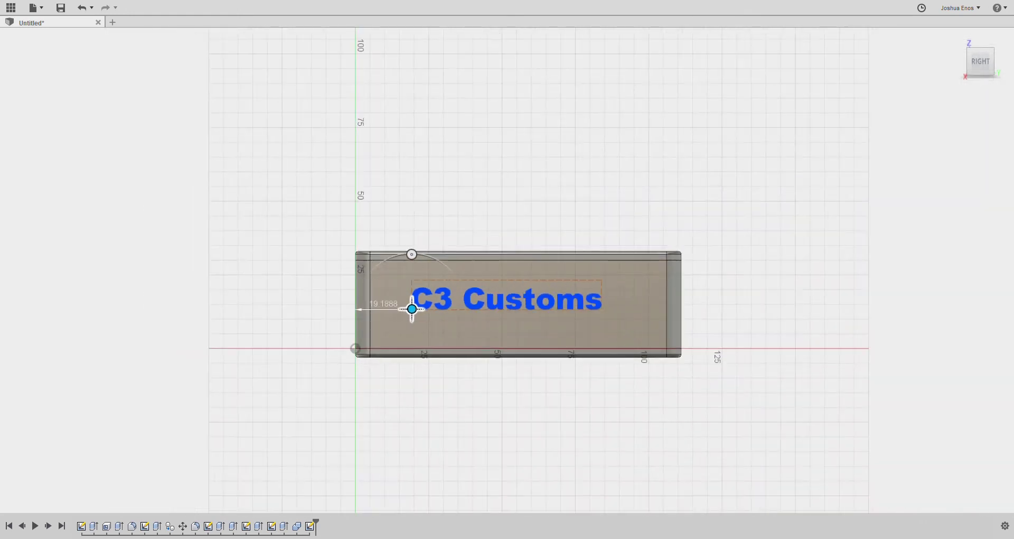
mouse_move(391, 322)
mouse_down()
mouse_move(382, 327)
mouse_move(409, 316)
mouse_up()
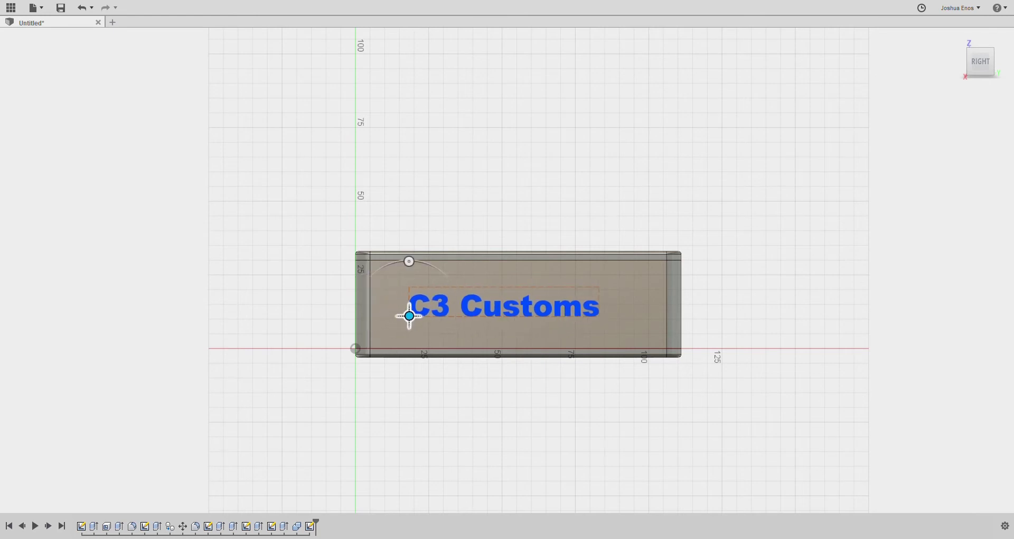
key(Escape)
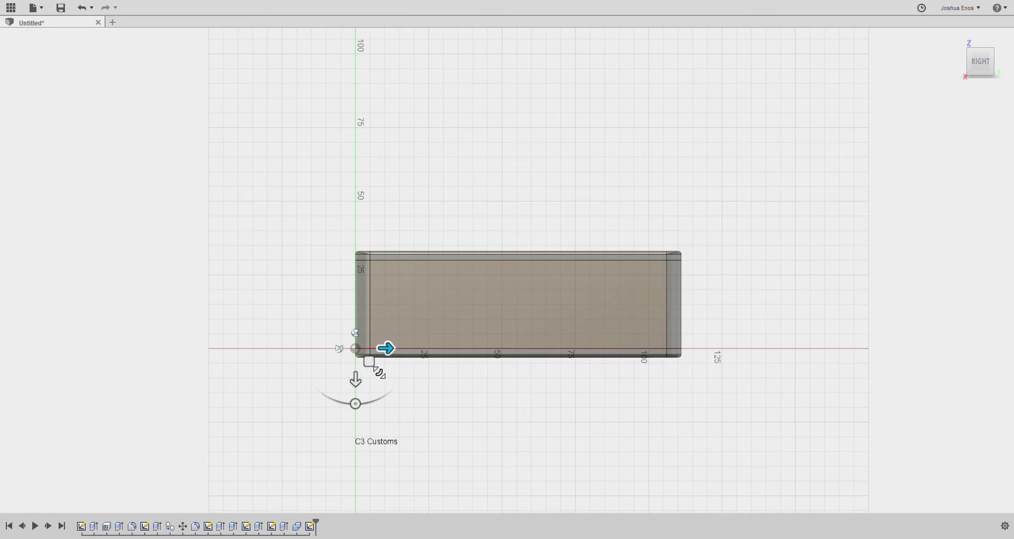
- Try moving and scaling imported logo artwork in the sketch, ending with handwritten-style C3 Customs outlines placed on the side wall
drag(368, 361, 420, 196)
drag(430, 208, 472, 249)
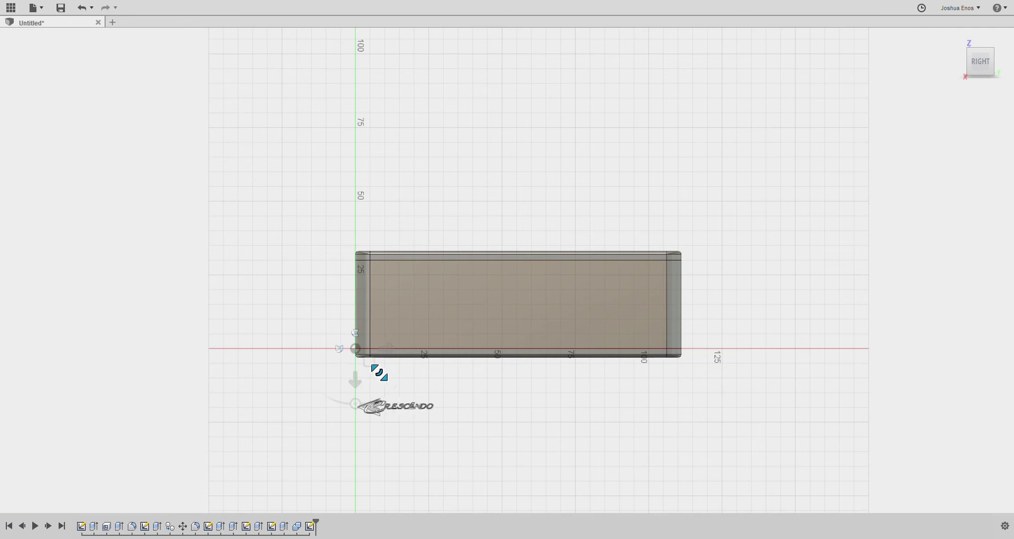
mouse_move(379, 372)
mouse_down()
mouse_move(385, 378)
mouse_move(392, 182)
mouse_move(382, 131)
mouse_move(394, 141)
mouse_move(385, 127)
mouse_move(395, 122)
mouse_up()
key(Return)
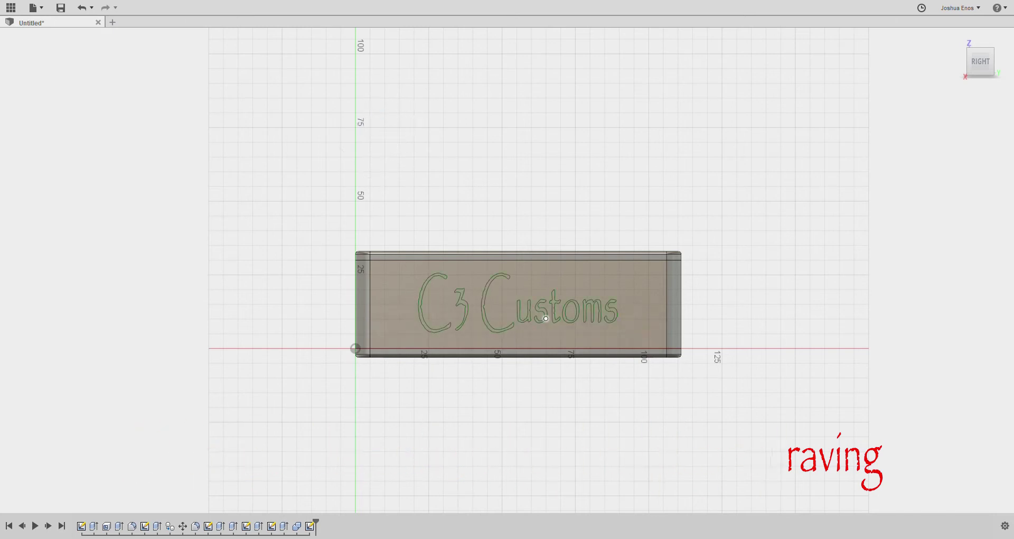
- Select all the C3 Customs letter profiles and extrude them inward as a shallow cut into the side wall
scroll(546, 317, up, 5)
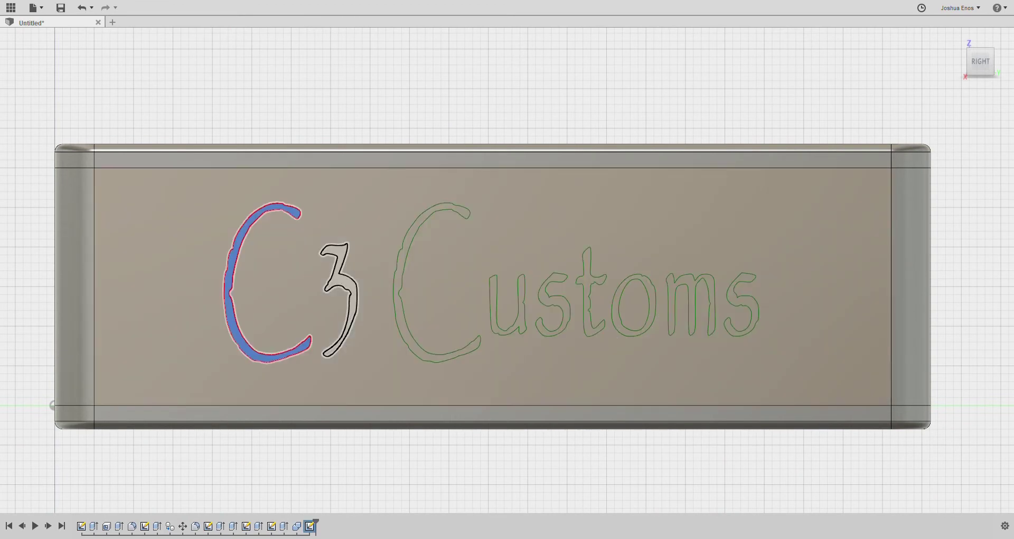
ctrl+click(343, 280)
ctrl+click(398, 274)
ctrl+click(494, 301)
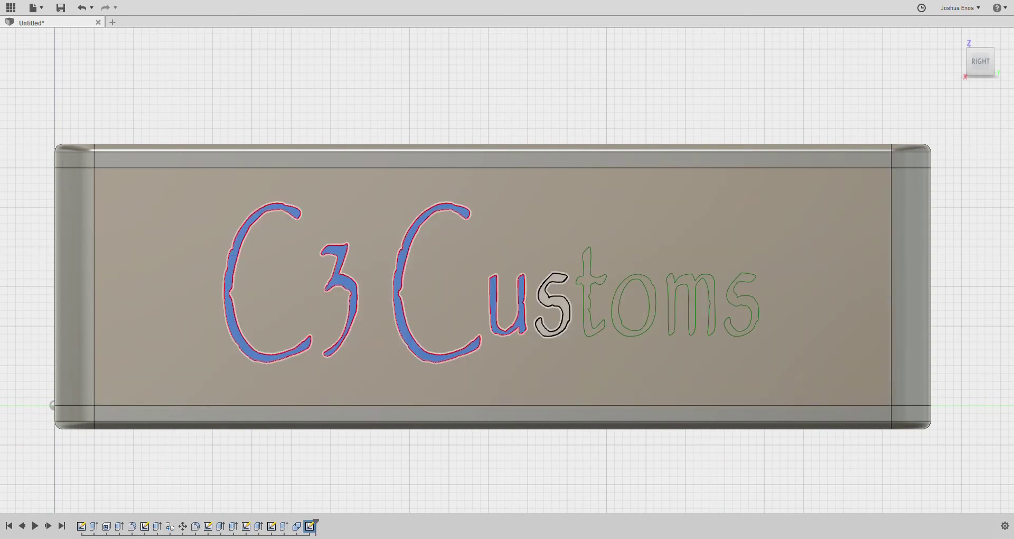
shift+click(554, 305)
shift+click(588, 296)
shift+click(619, 307)
shift+click(674, 306)
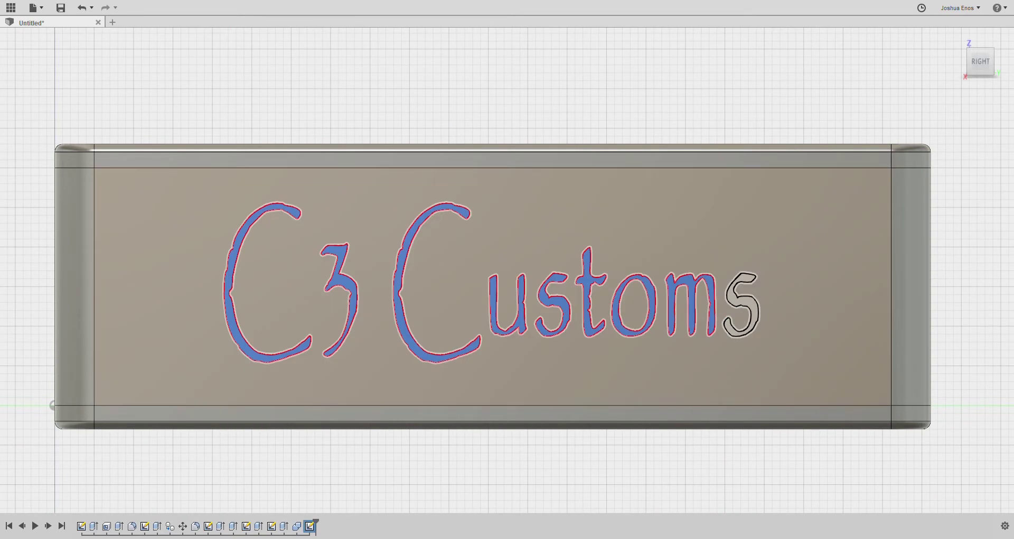
shift+click(739, 312)
shift+middle_drag(740, 312, 665, 345)
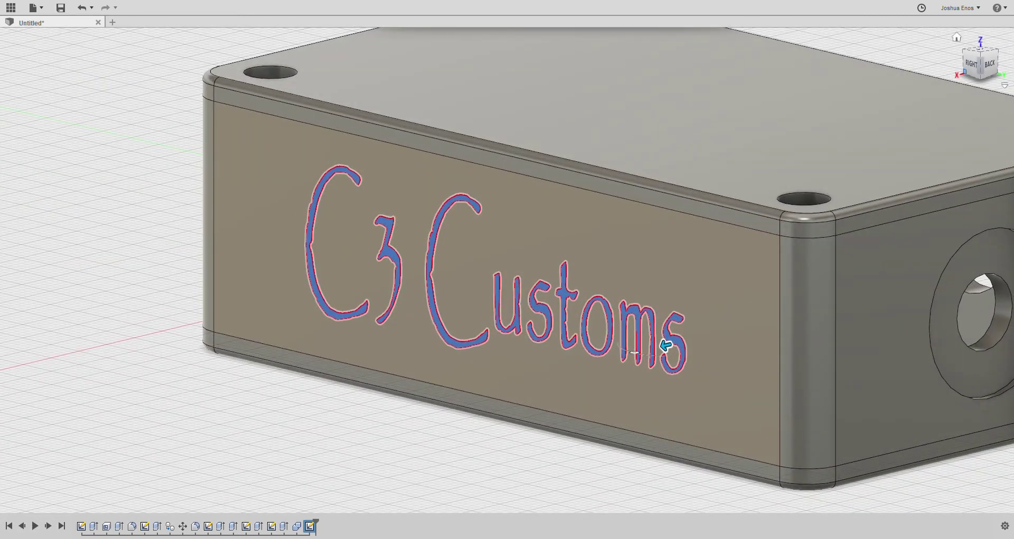
drag(666, 345, 687, 340)
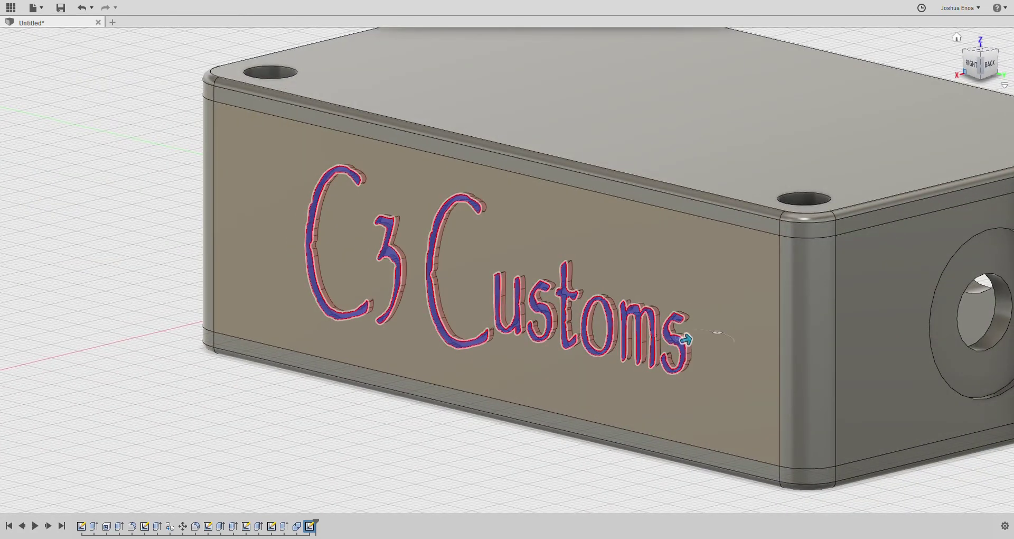
key(Return)
scroll(370, 275, down, 4)
scroll(407, 222, up, 2)
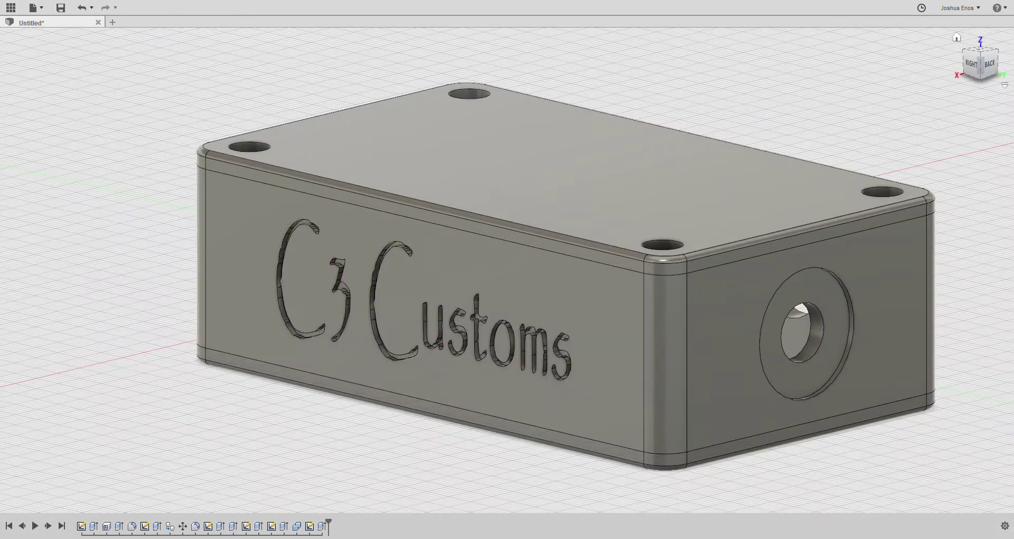
- Apply a cream appearance to the frame and try dark blue and red on the lids, ending with grey
mouse_move(507, 269)
shift+middle_down()
mouse_move(554, 261)
mouse_move(538, 277)
mouse_move(631, 303)
mouse_move(602, 227)
mouse_move(586, 248)
mouse_move(599, 287)
shift+middle_up()
scroll(600, 287, down, 2)
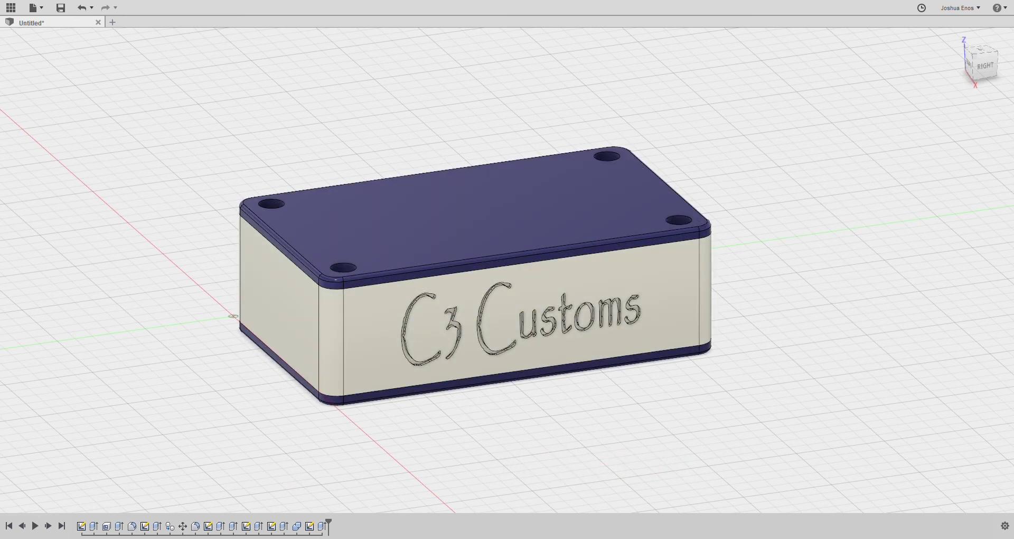
scroll(267, 307, down, 2)
scroll(418, 262, up, 2)
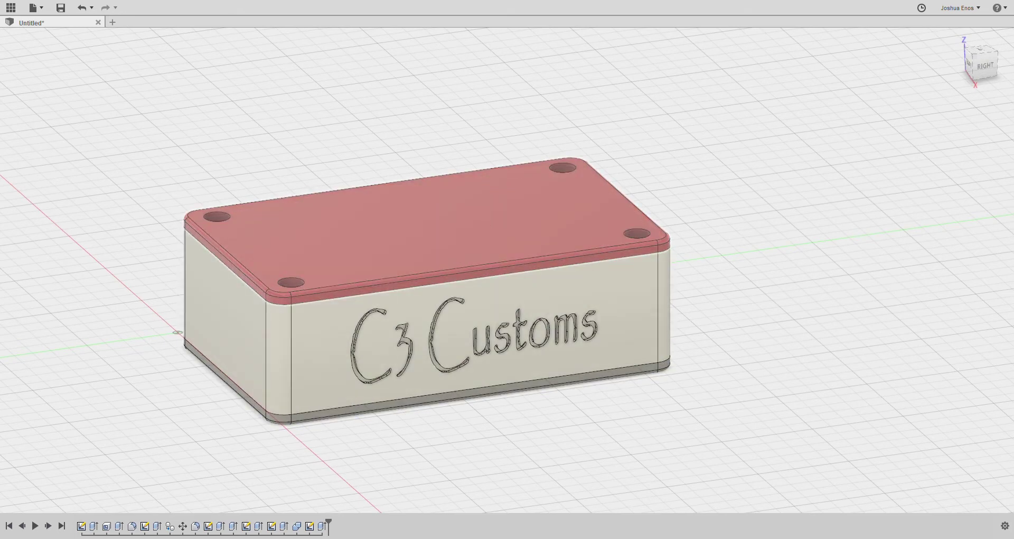
middle_drag(297, 314, 231, 312)
scroll(230, 312, up, 2)
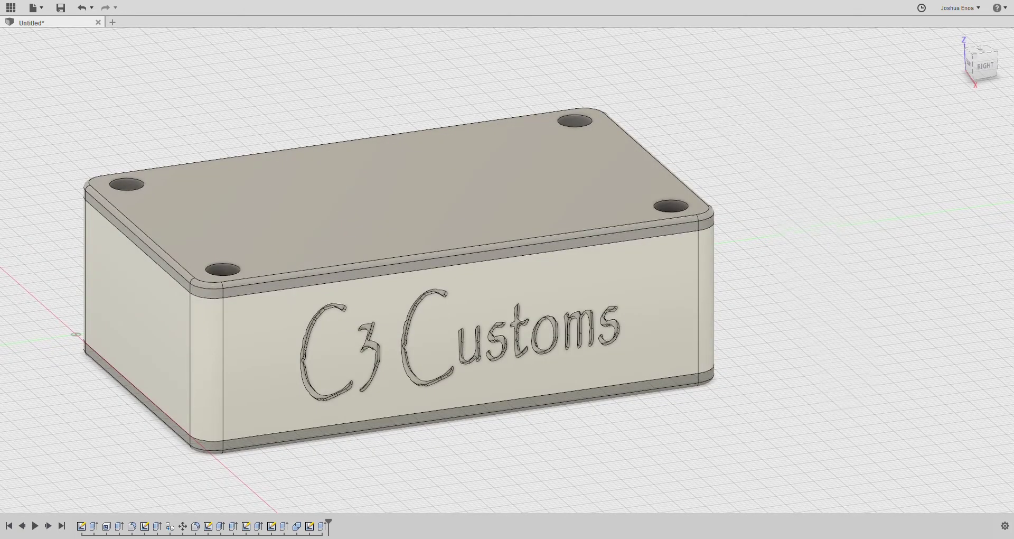
scroll(507, 296, down, 1)
middle_drag(423, 296, 499, 327)
drag(985, 65, 840, 72)
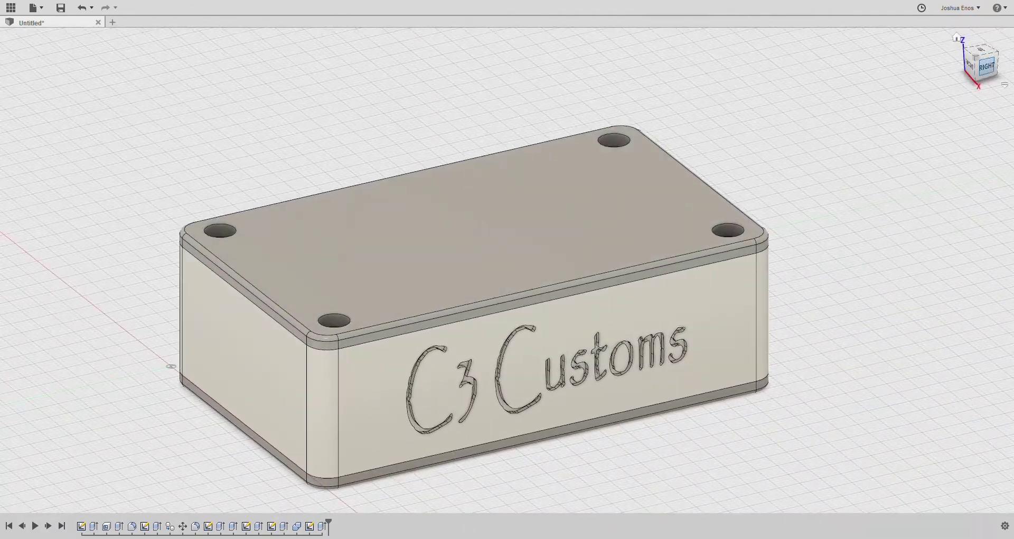